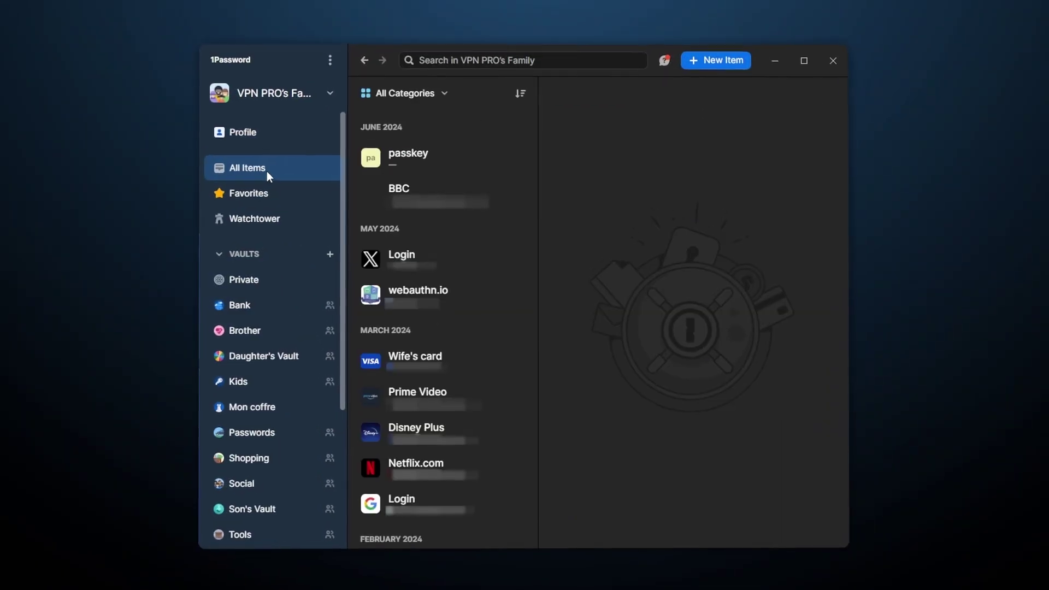
- Open the family account's Watchtower report from the left sidebar
left_click(266, 219)
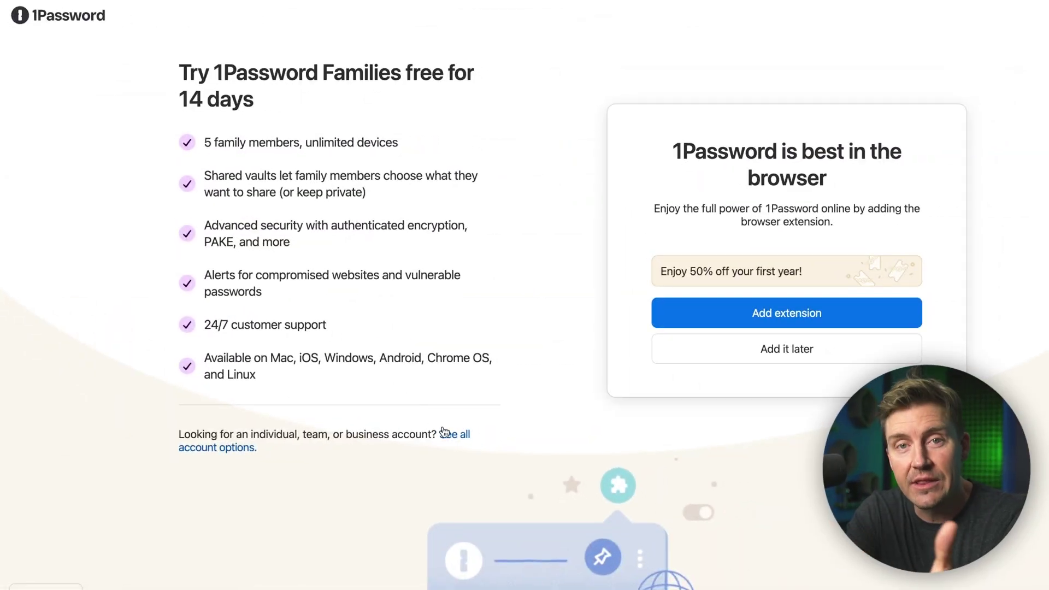
- Show all account plan prices and scroll down to the feature comparison table
left_click(449, 440)
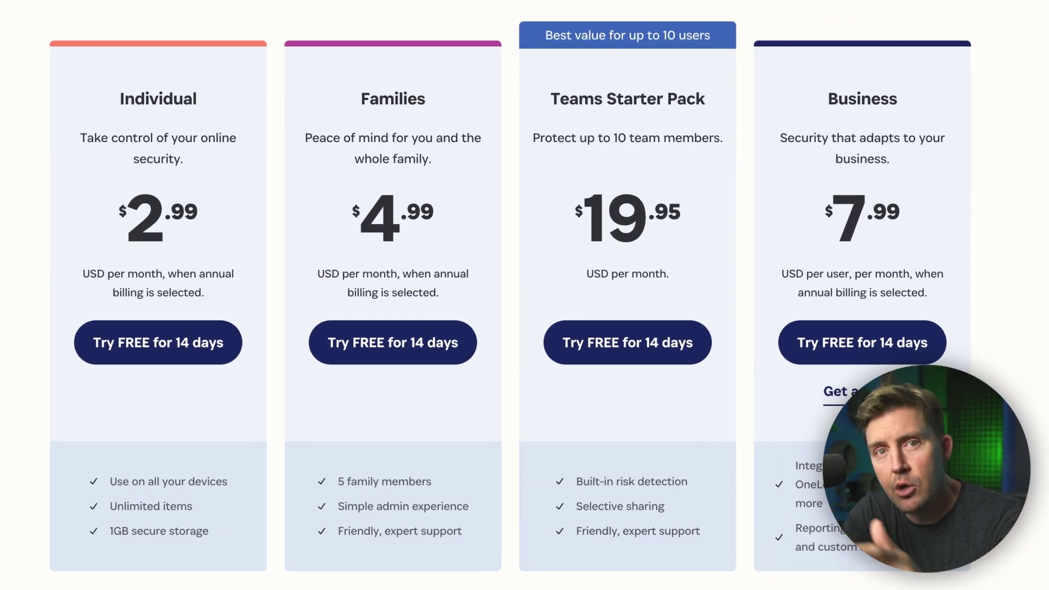
scroll(511, 295, "down", 15)
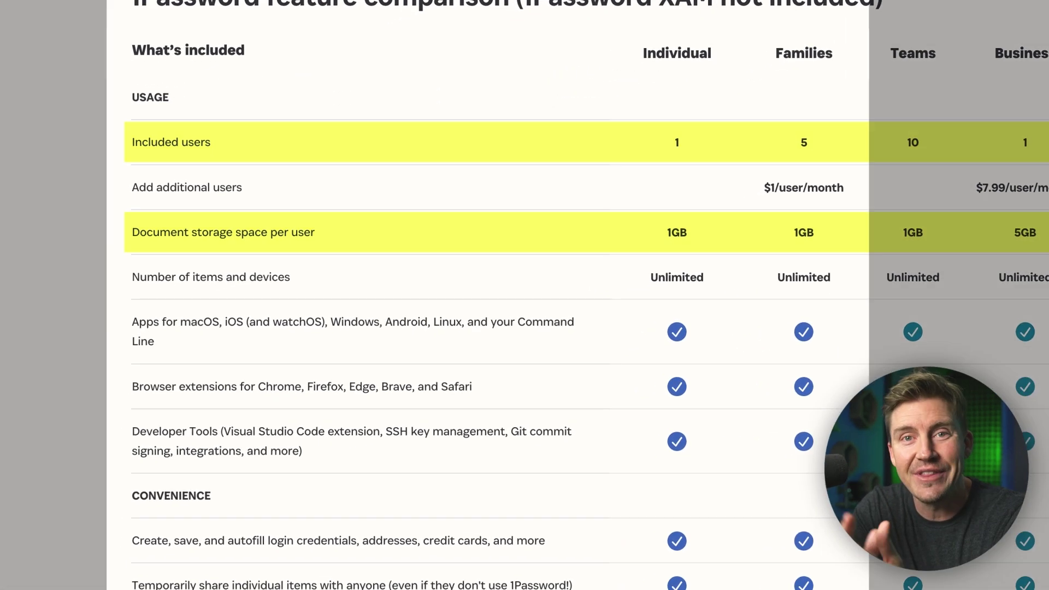
scroll(513, 328, "down", 2)
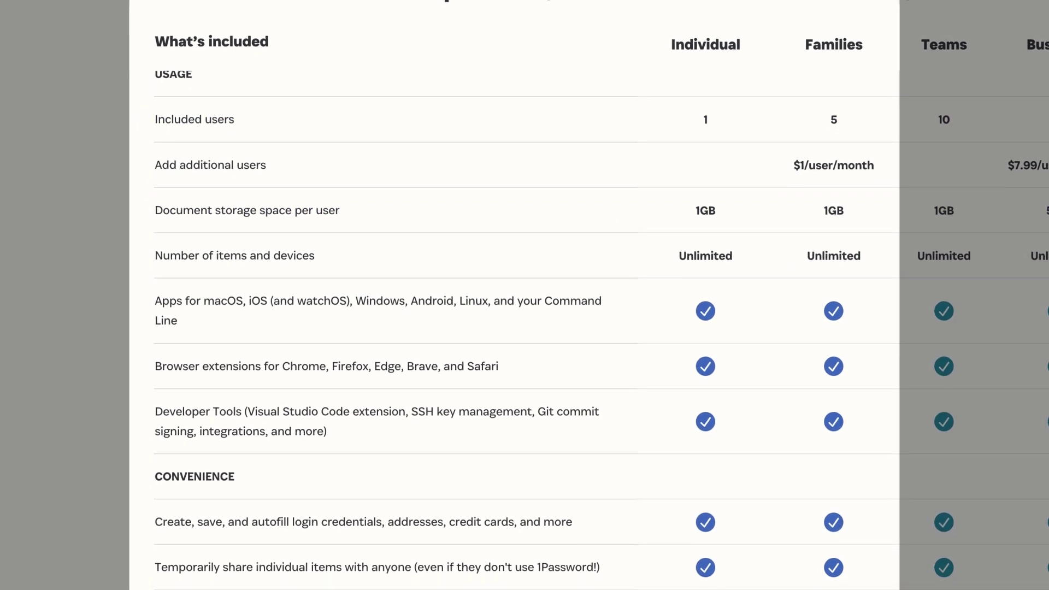
scroll(514, 328, "down", 4)
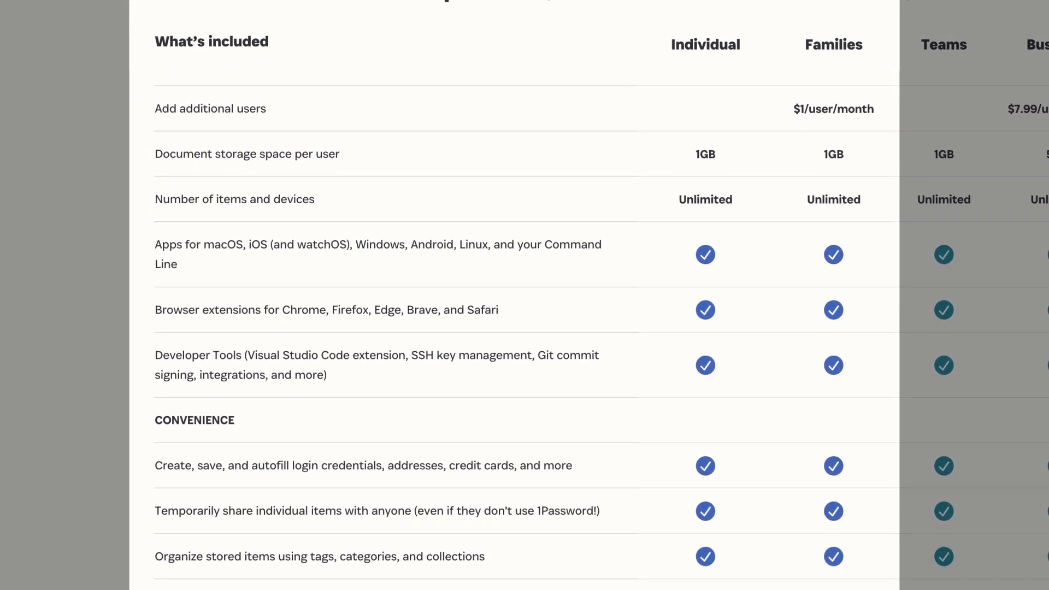
scroll(513, 328, "down", 6)
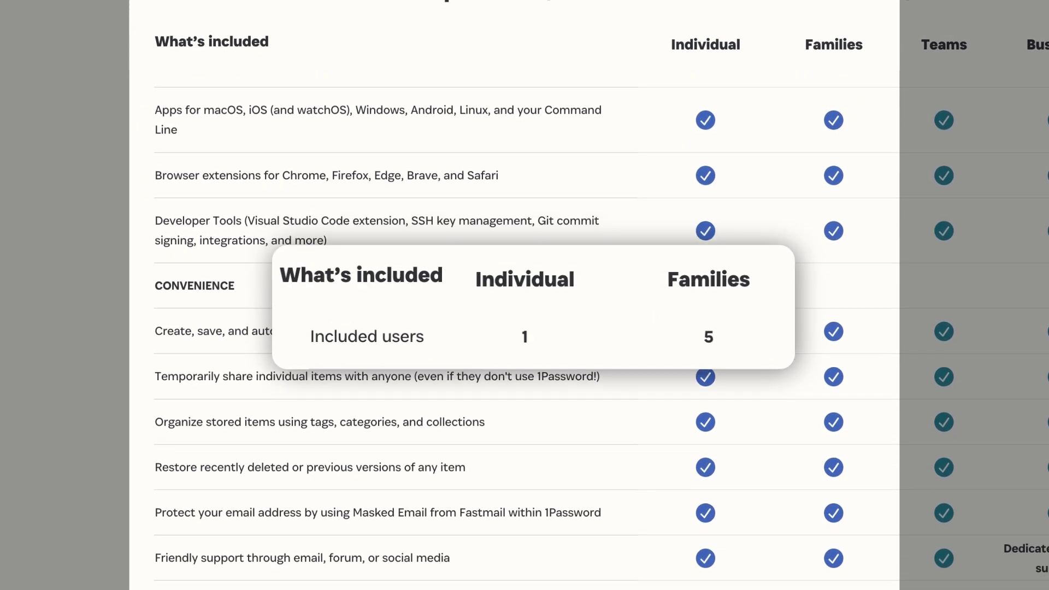
scroll(514, 328, "down", 4)
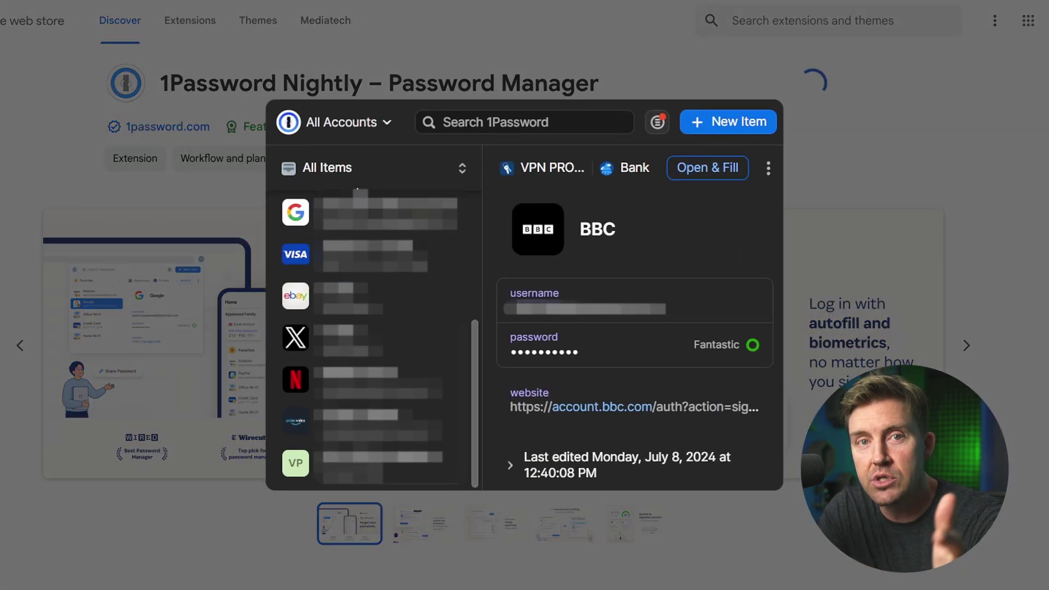
- Filter items by category, showing only Credit Cards, then only Memberships
left_click(346, 167)
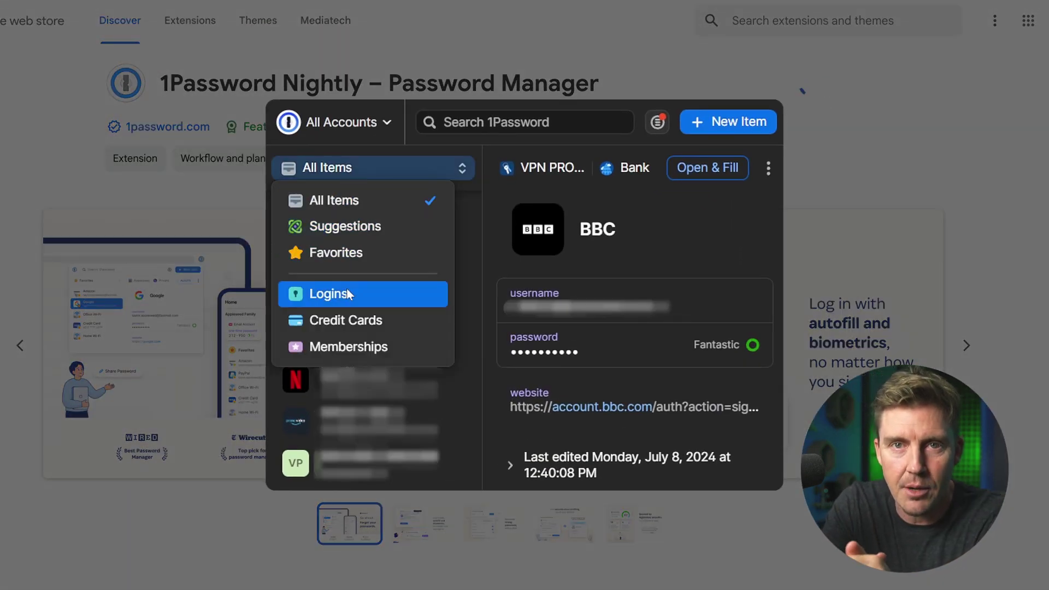
left_click(346, 320)
left_click(363, 168)
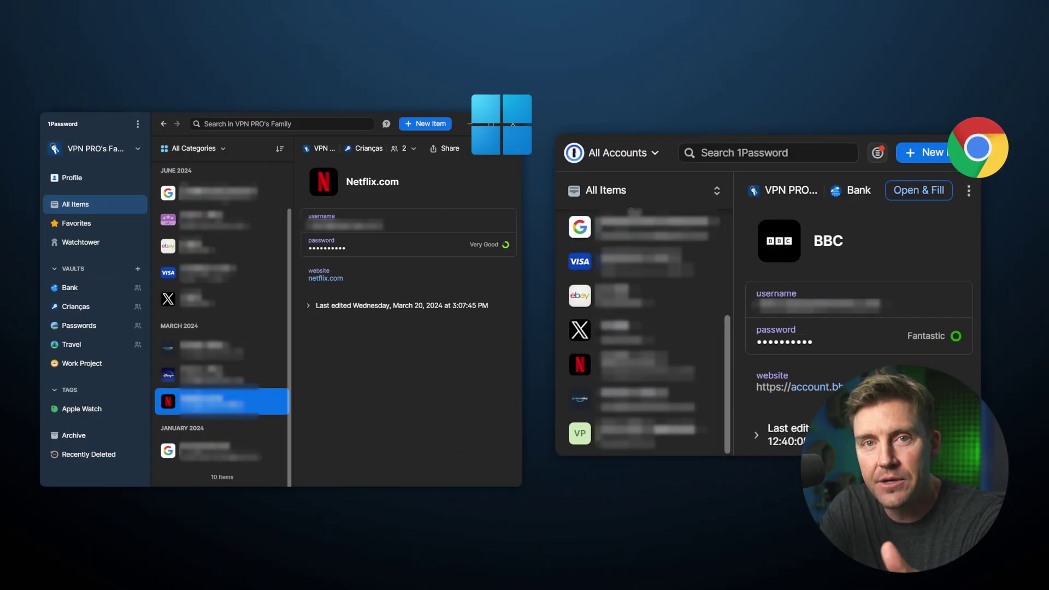
left_click(621, 190)
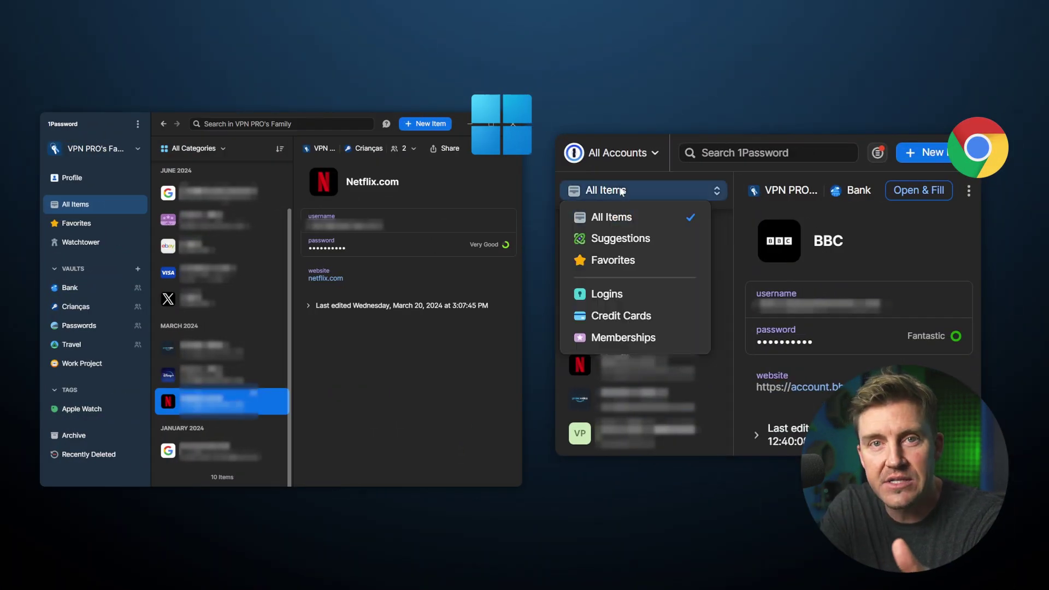
left_click(624, 337)
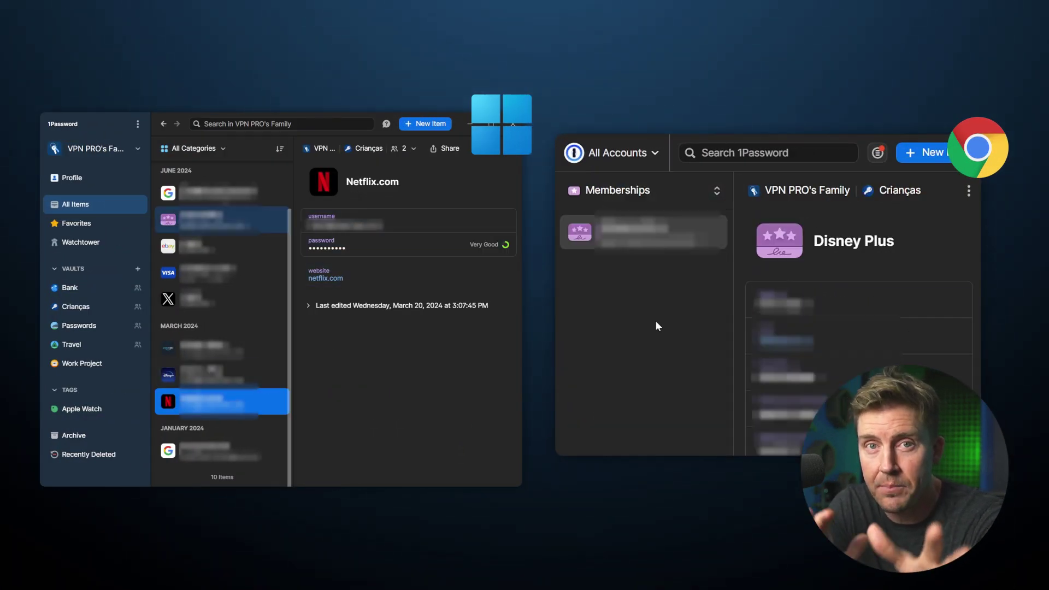
- Visit Watchtower and the extension's settings, then view the credit card and Netflix.com login details
left_click(110, 246)
left_click(878, 154)
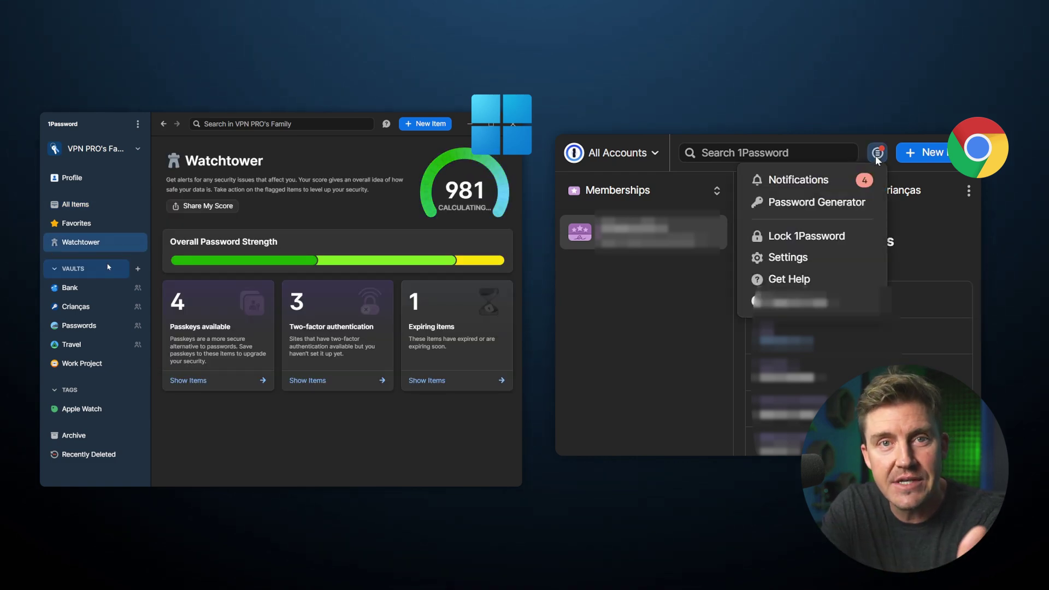
left_click(825, 257)
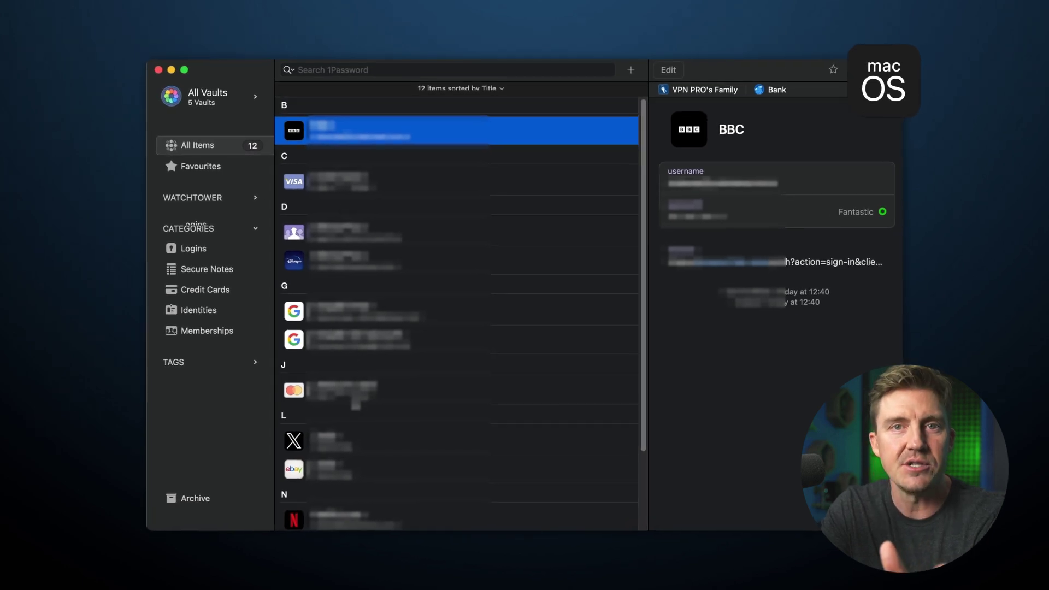
left_click(338, 390)
scroll(456, 315, "down", 2)
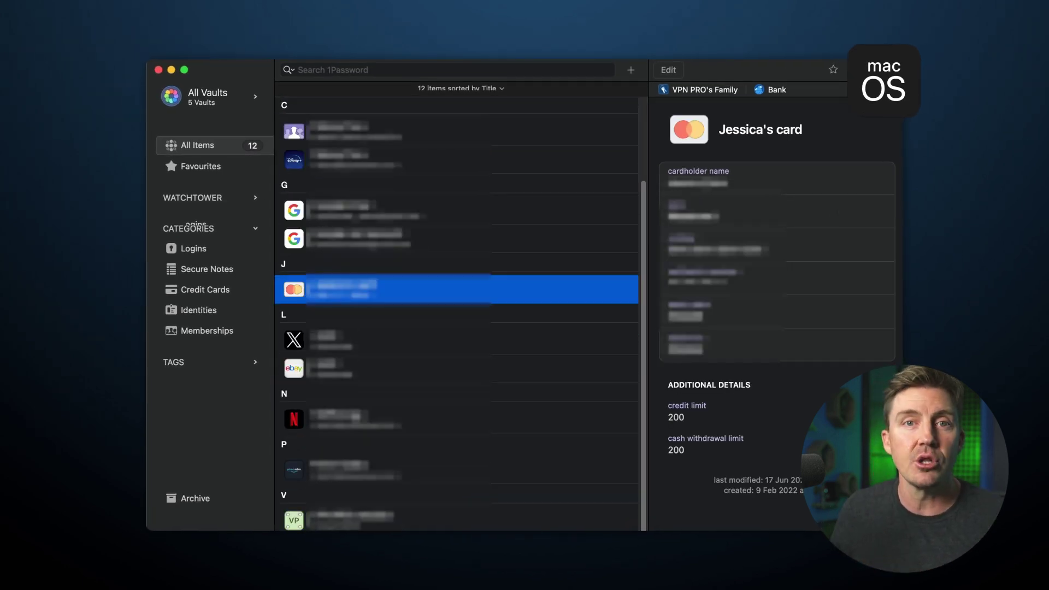
left_click(338, 420)
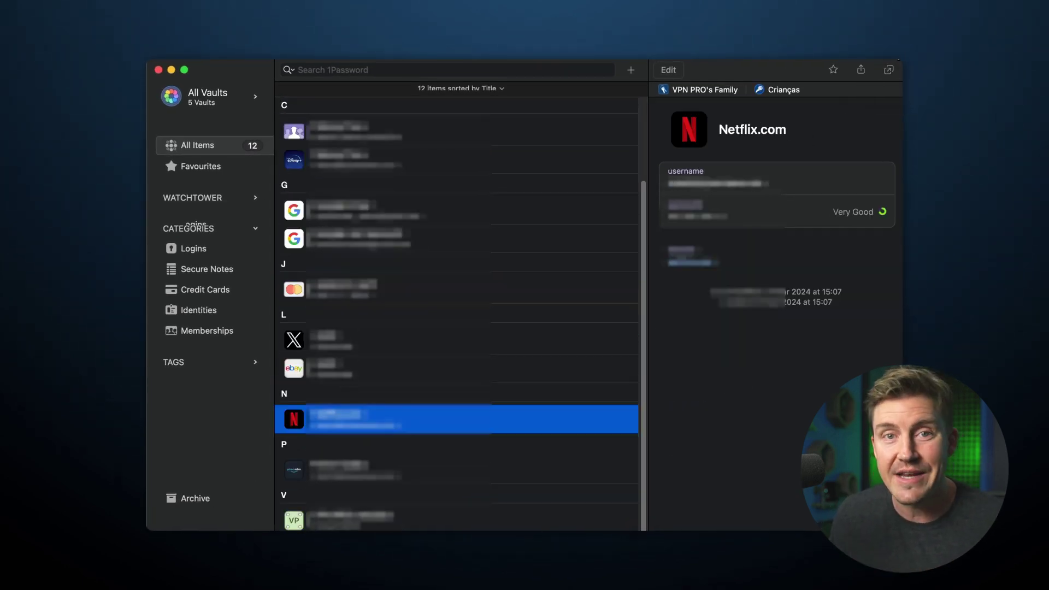
- Switch to the Bank vault and confirm which family members it is shared with
left_click(253, 97)
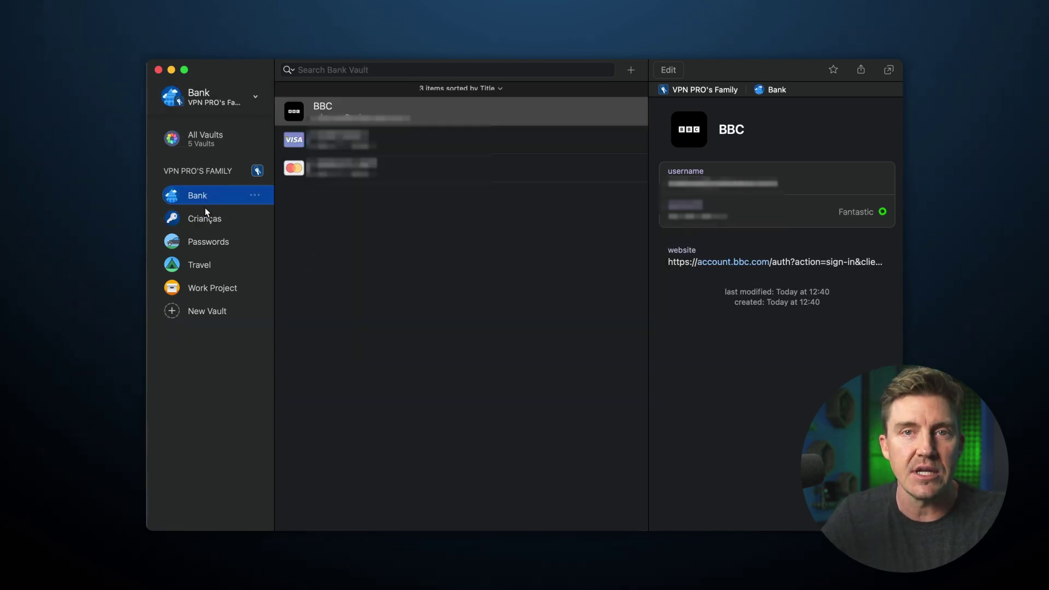
left_click(206, 219)
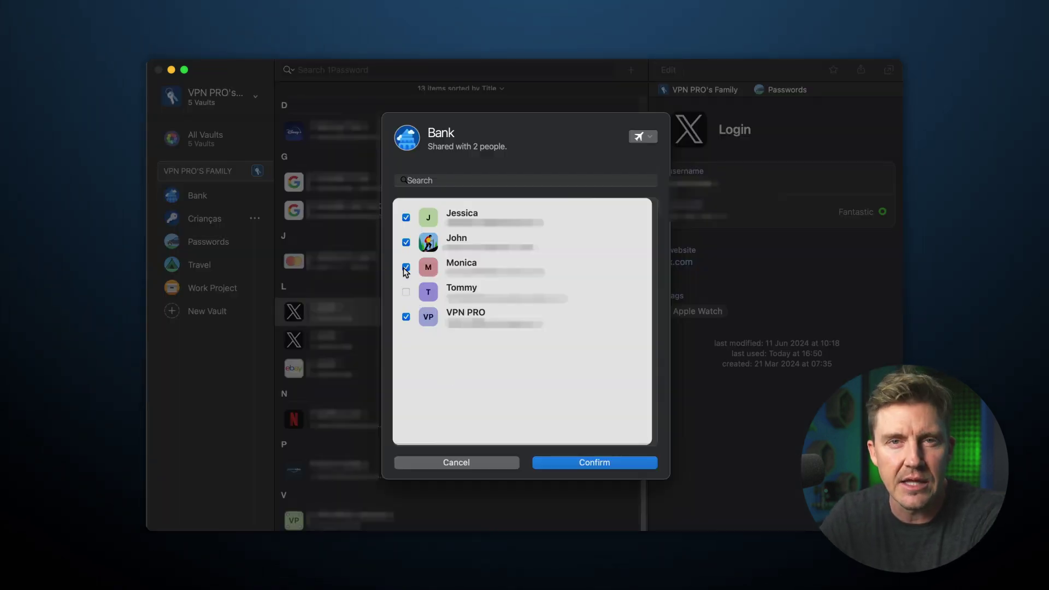
left_click(572, 461)
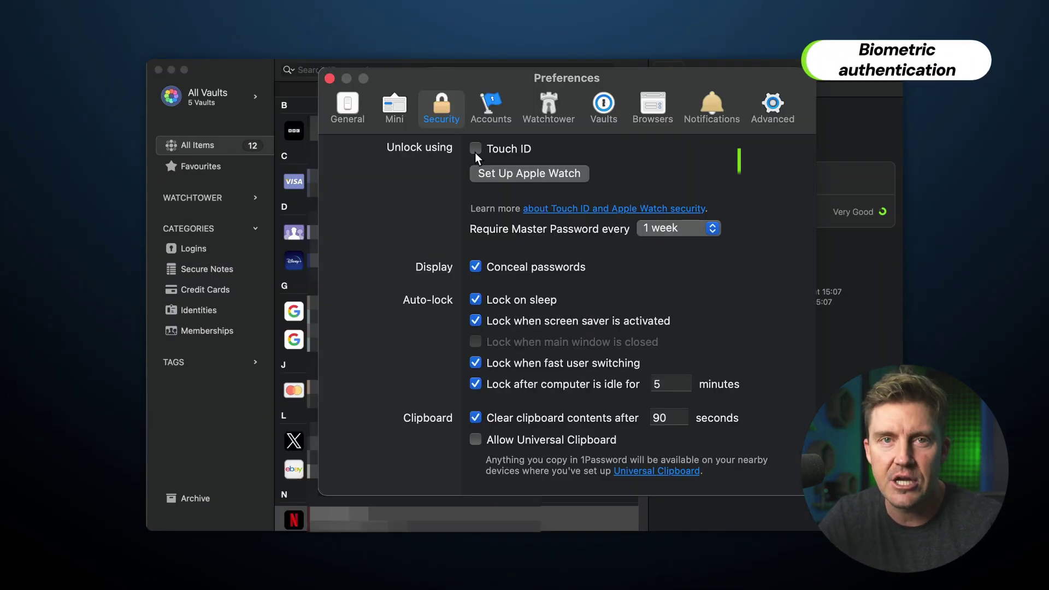
- Turn on Touch ID unlocking in Security preferences, confirming with the master password
left_click(475, 149)
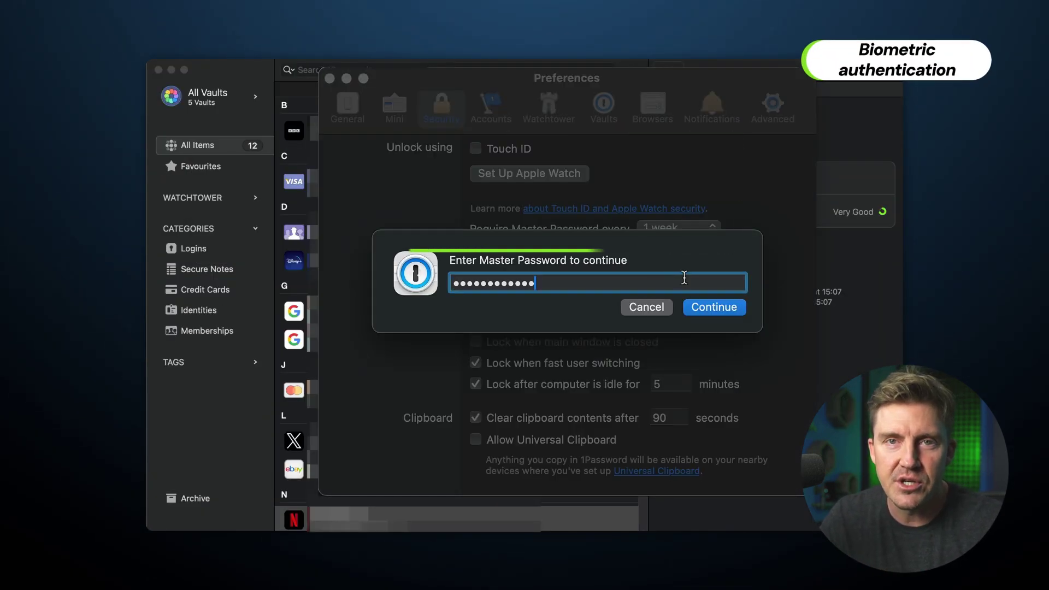
left_click(706, 315)
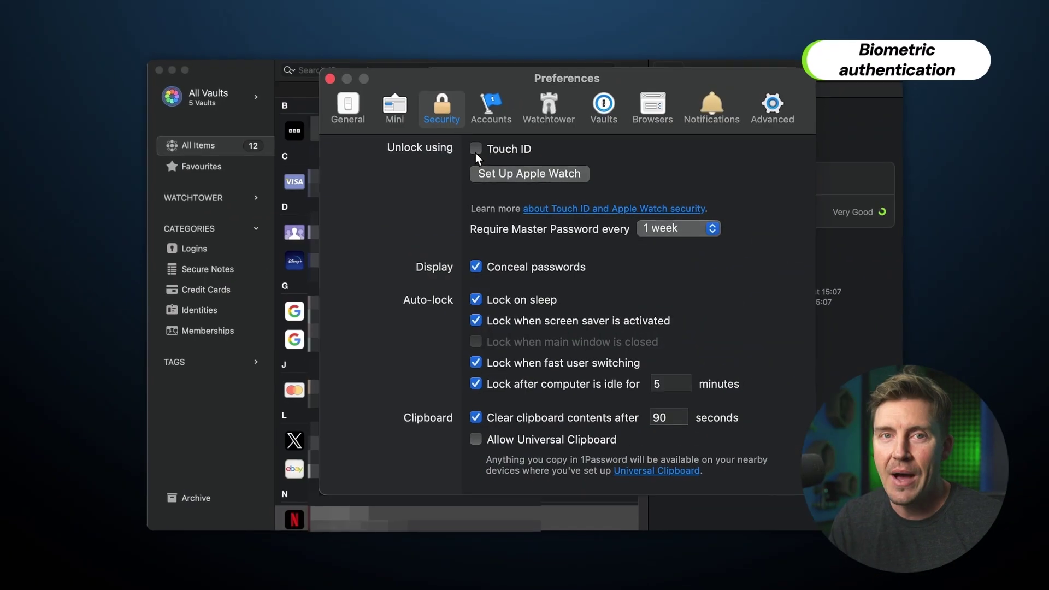
left_click(475, 150)
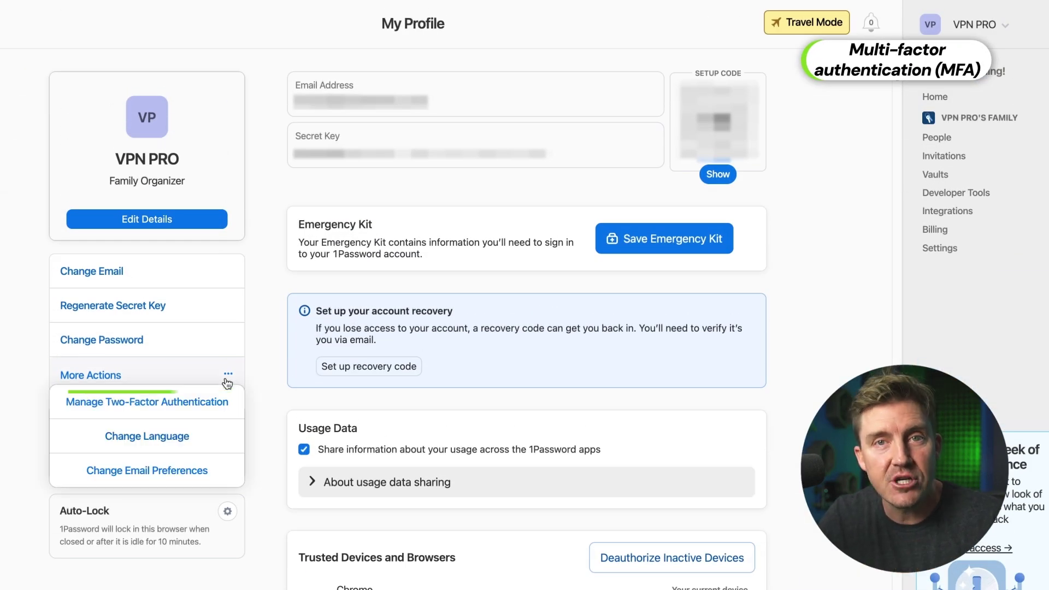
- Open Manage Two-Factor Authentication and begin setting up an authenticator app
left_click(217, 394)
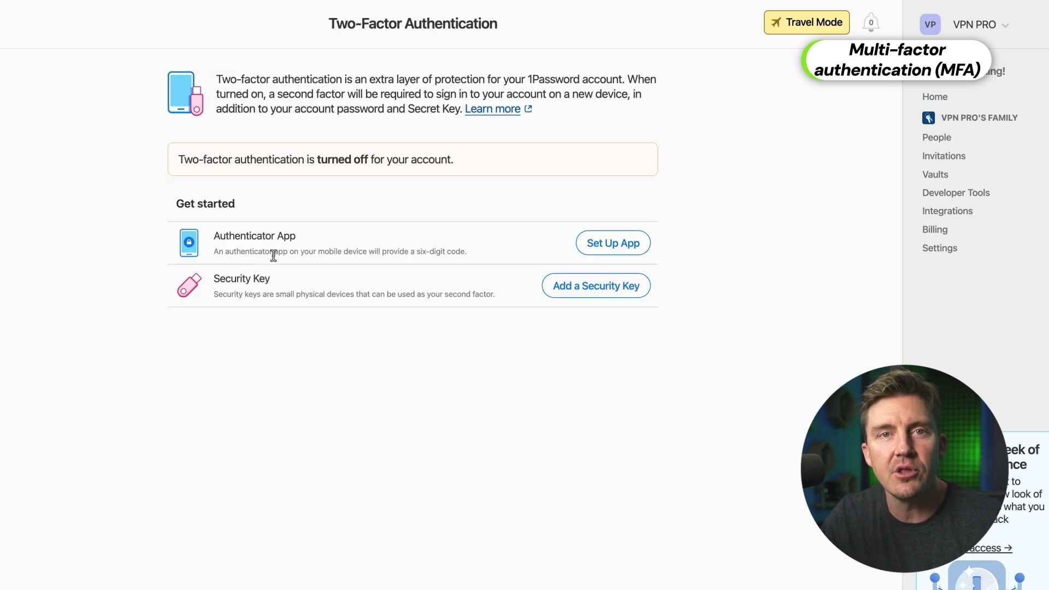
left_click(605, 255)
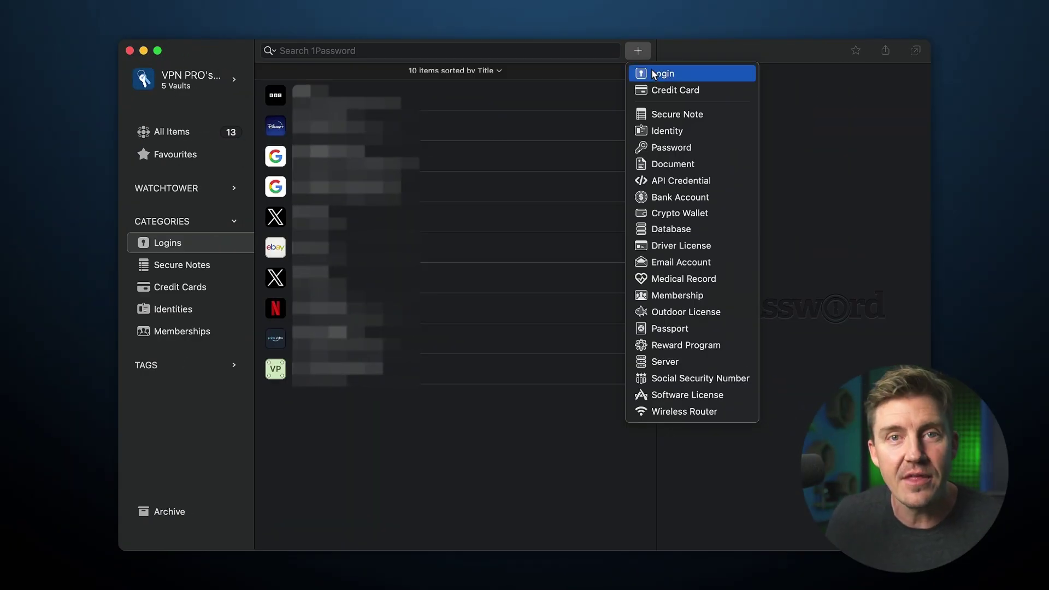
- Start a new Login and generate its password, trying 75 and 100 characters and memorable words
left_click(656, 74)
left_click(880, 194)
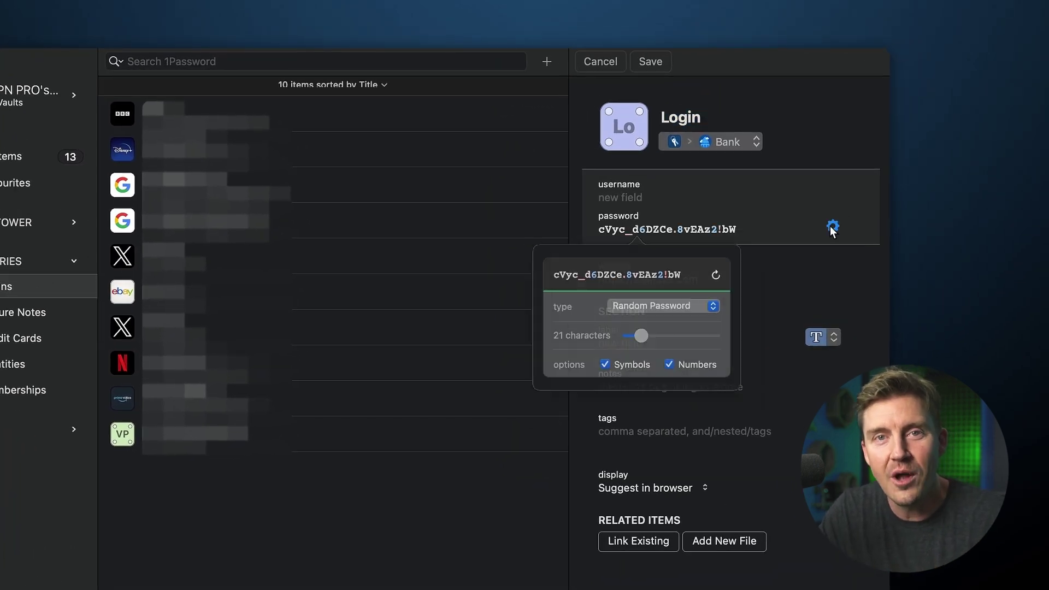
mouse_move(640, 351)
left_mouse_down()
mouse_move(696, 352)
mouse_move(642, 362)
left_mouse_up()
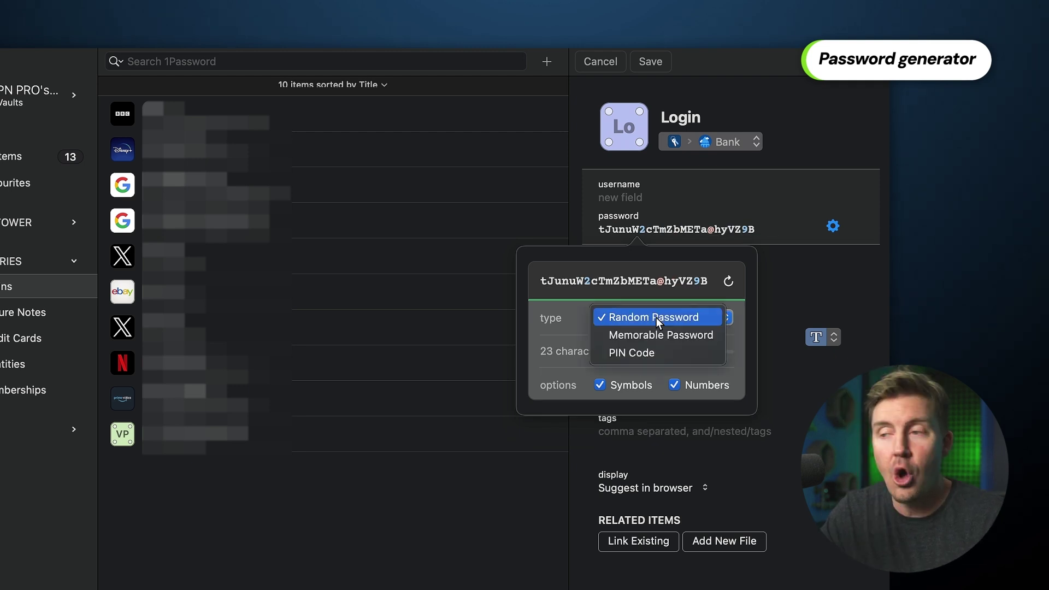
left_click(651, 335)
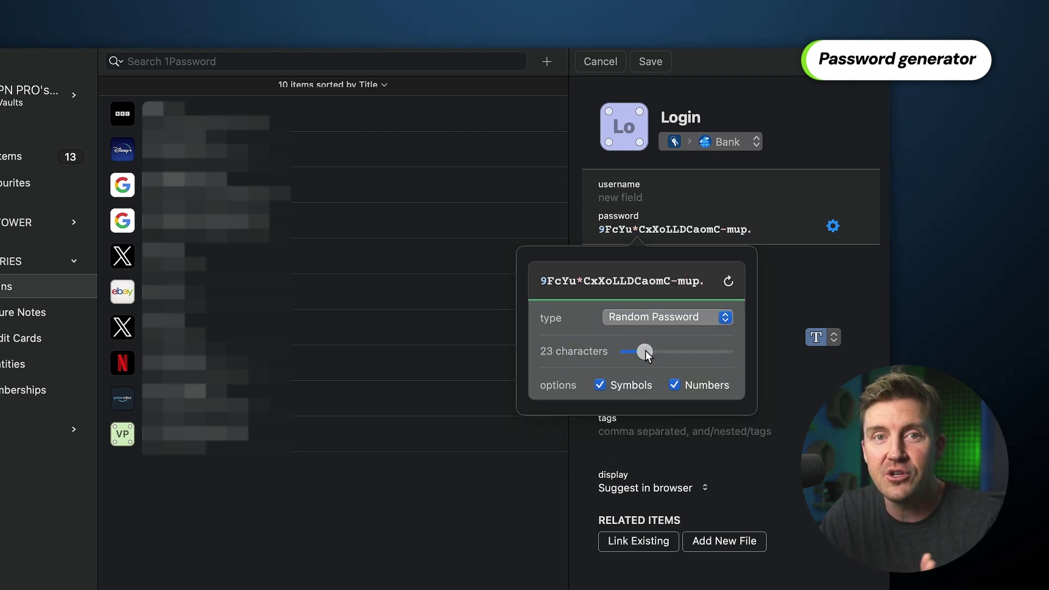
left_click_drag(644, 353, 683, 364)
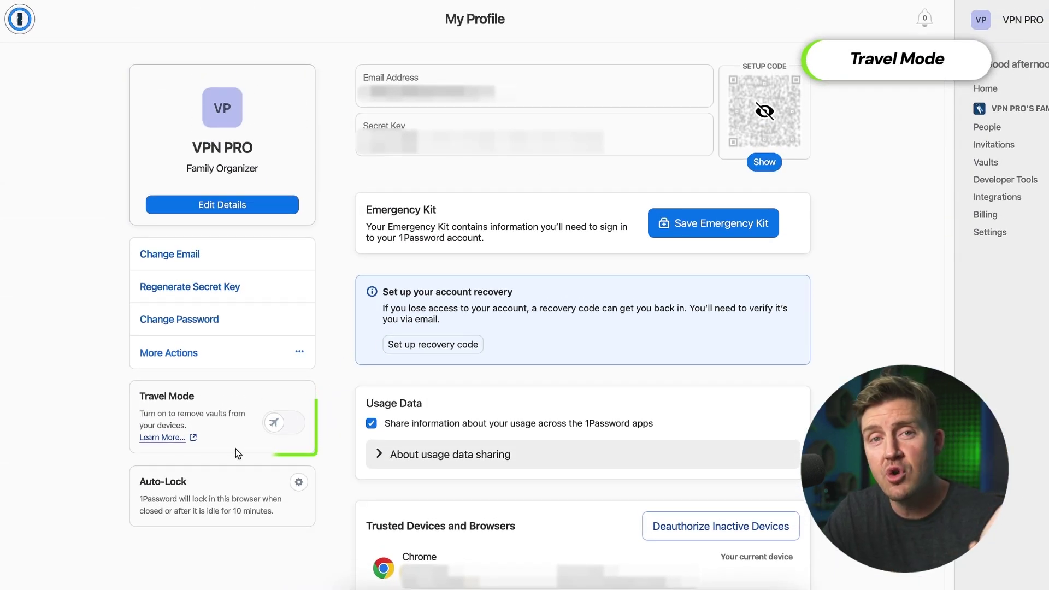
- Enable Travel Mode, then share the Bank vault's Password item by link with one recipient's e-mail
left_click(282, 429)
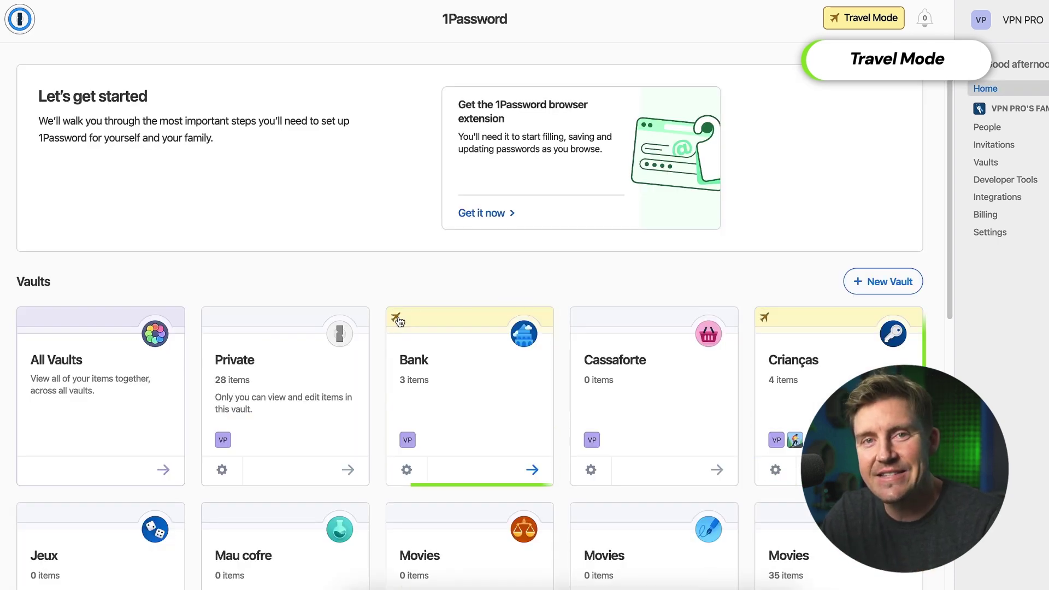
left_click(398, 320)
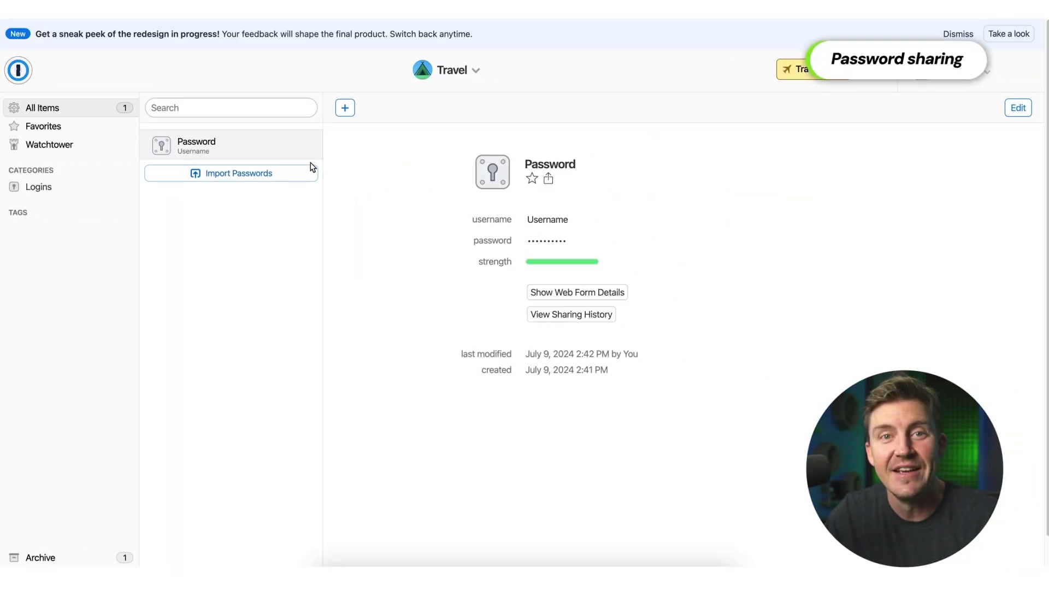
left_click(548, 179)
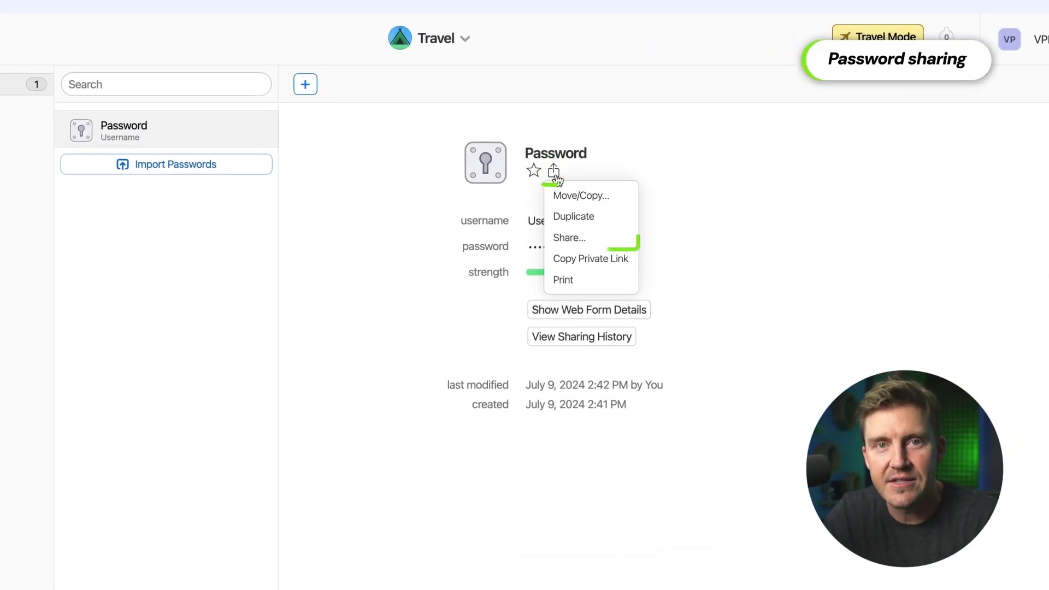
left_click(569, 237)
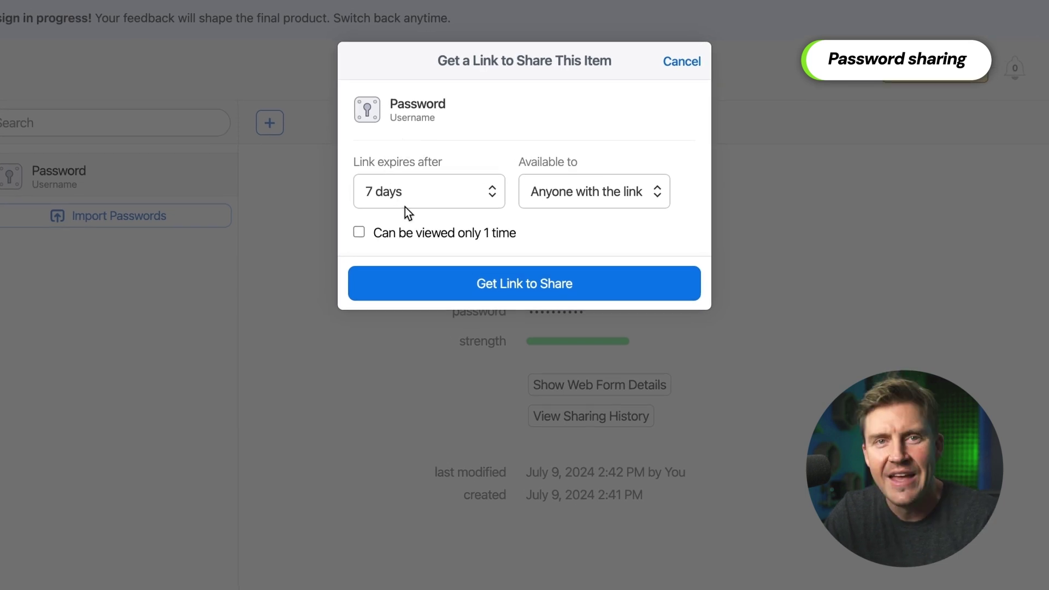
left_click(409, 203)
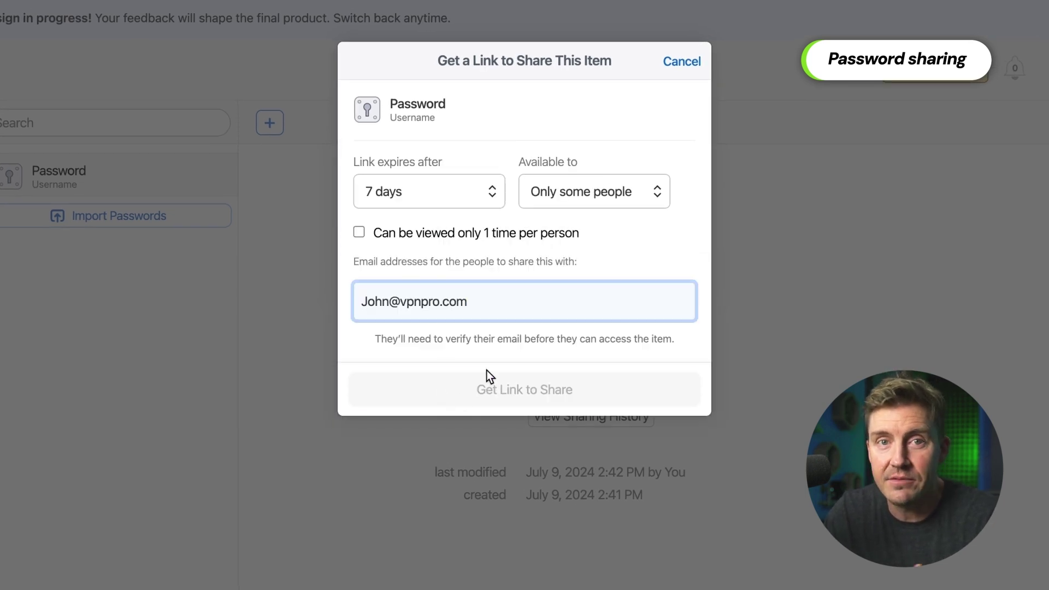
key("Return")
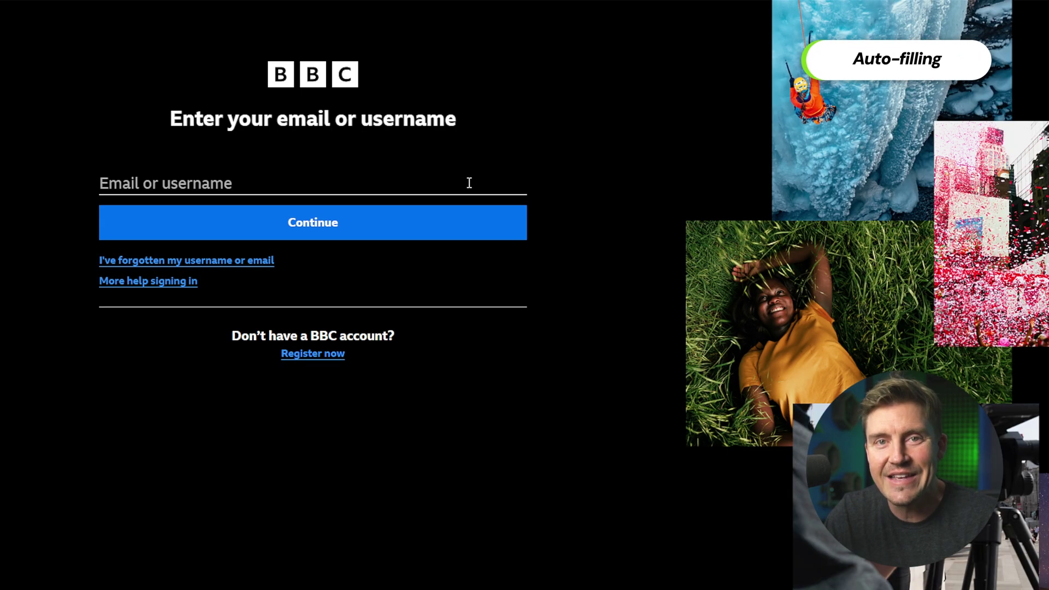
- Sign in to BBC using the saved BBC login's e-mail and password
left_click(469, 182)
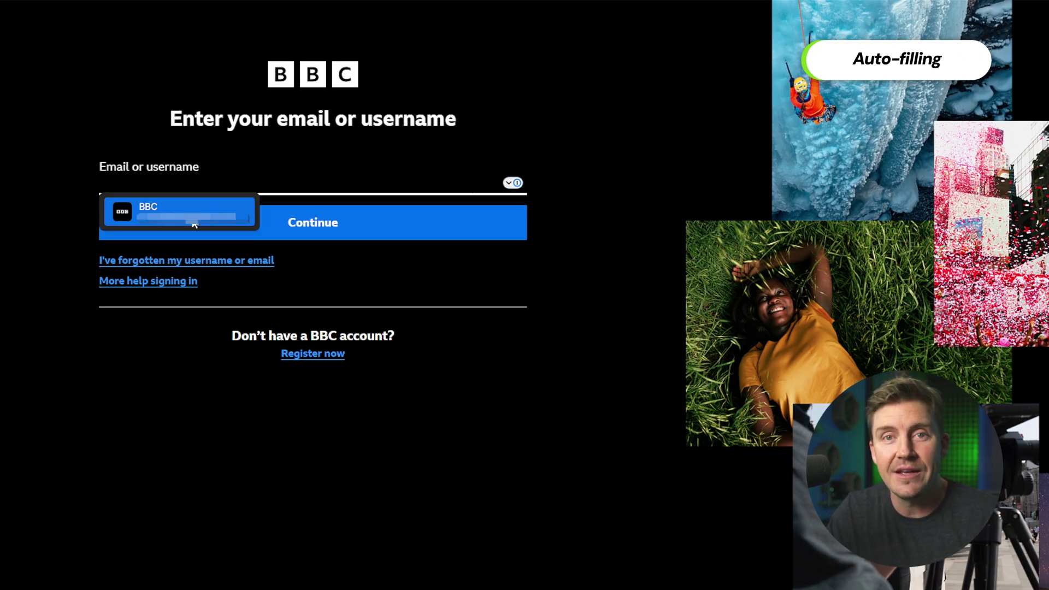
left_click(192, 217)
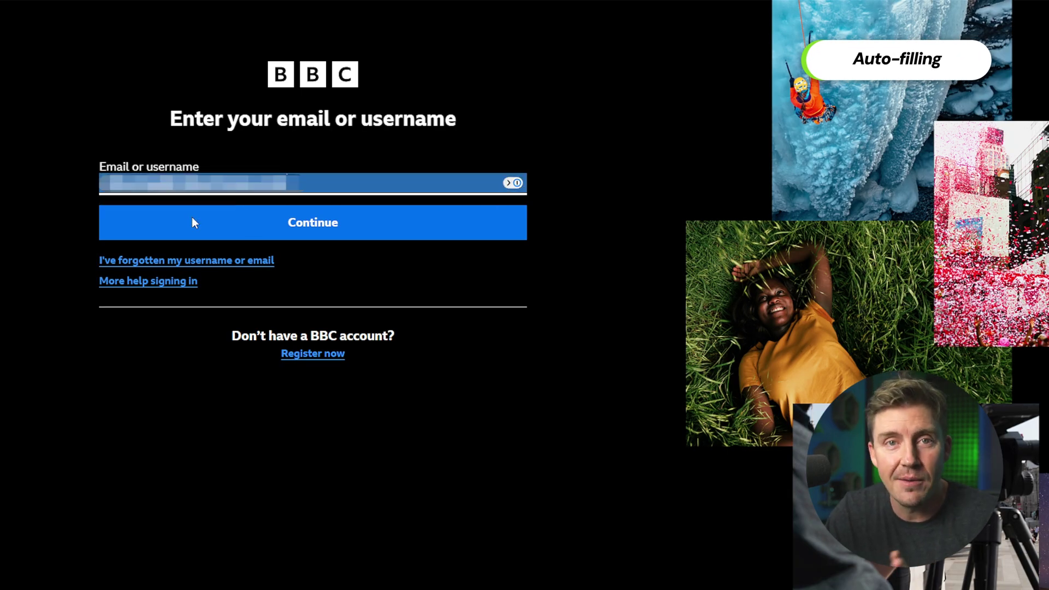
left_click(223, 228)
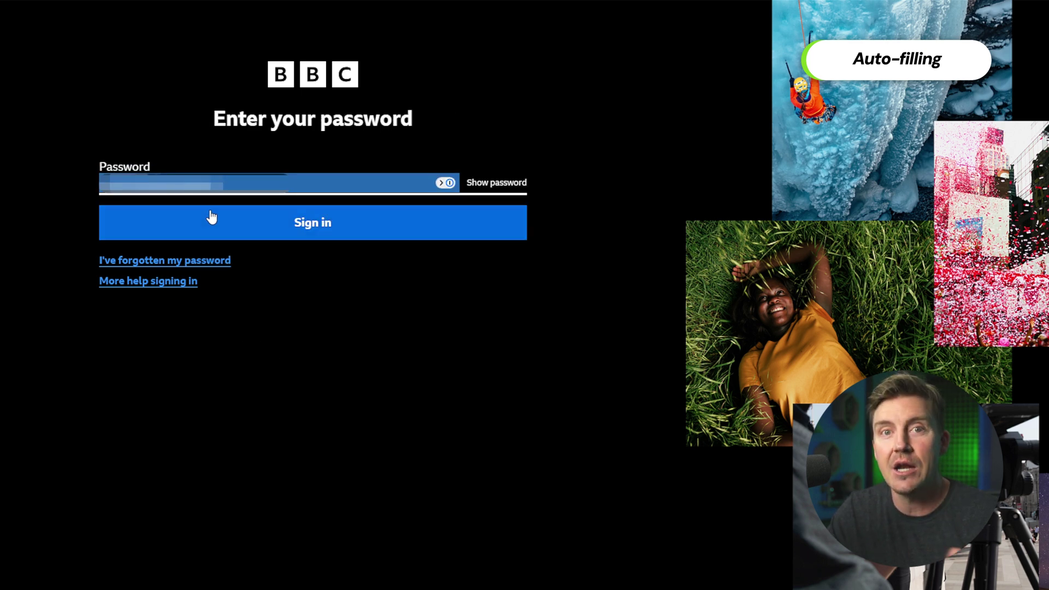
left_click(212, 217)
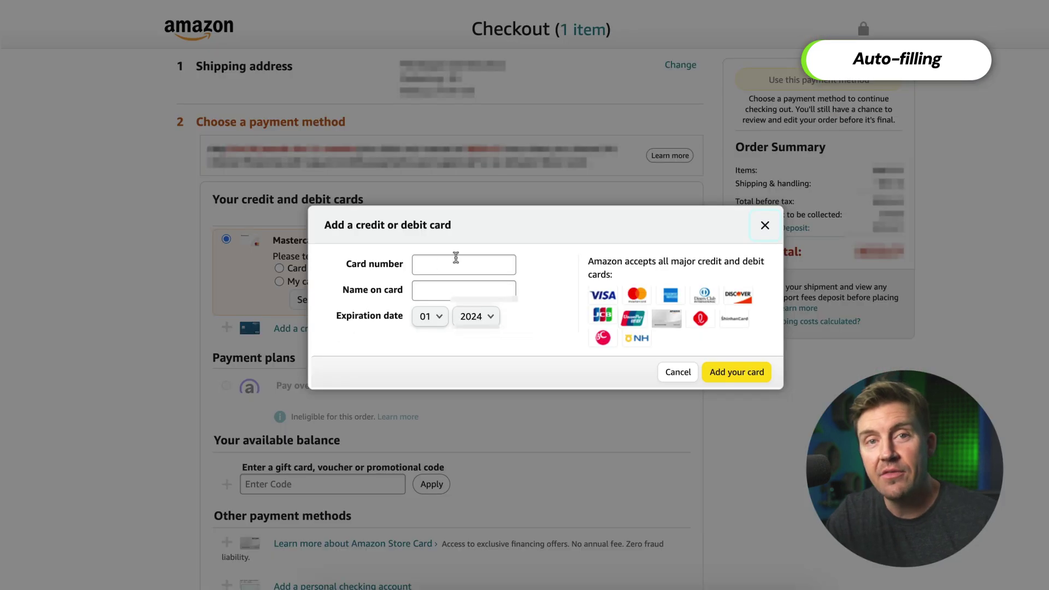
- Fill Amazon's add-card form from the saved Credit Card and submit it
left_click(459, 261)
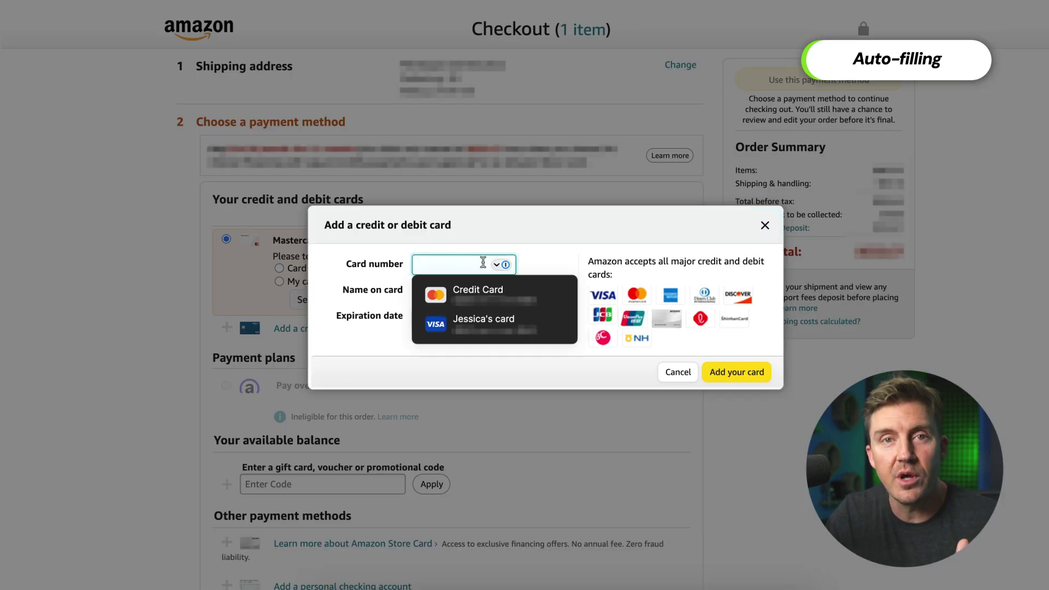
left_click(508, 304)
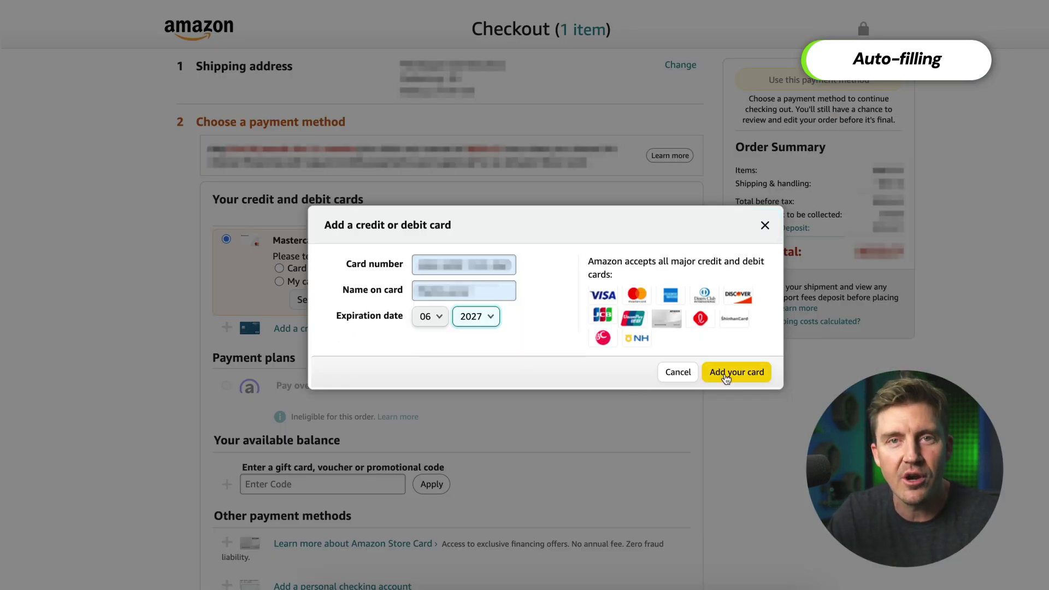
left_click(730, 373)
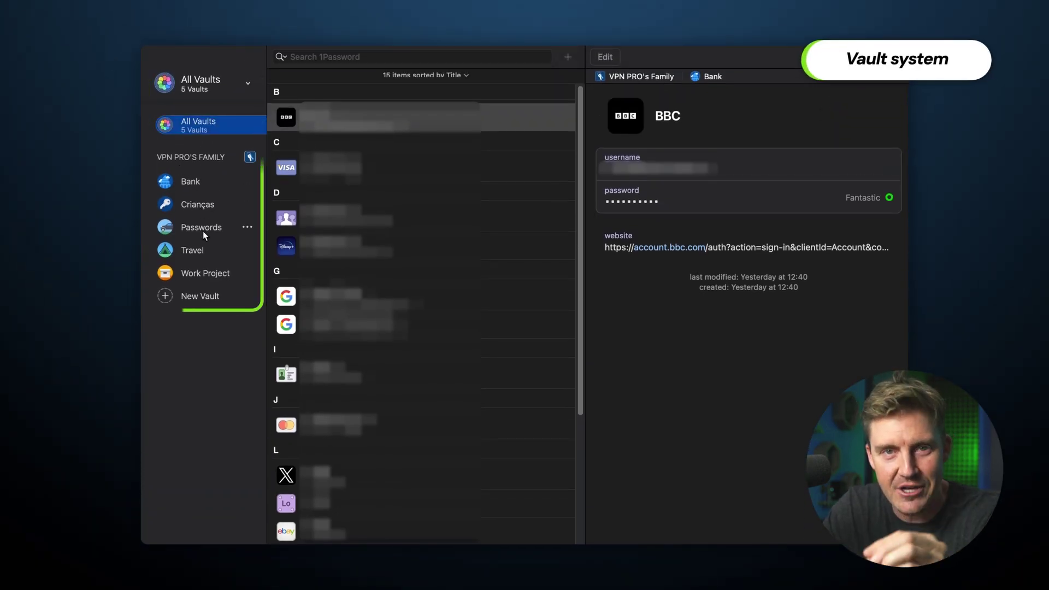
- Browse the Work Project, Passwords and Travel vaults and the available item types
left_click(205, 277)
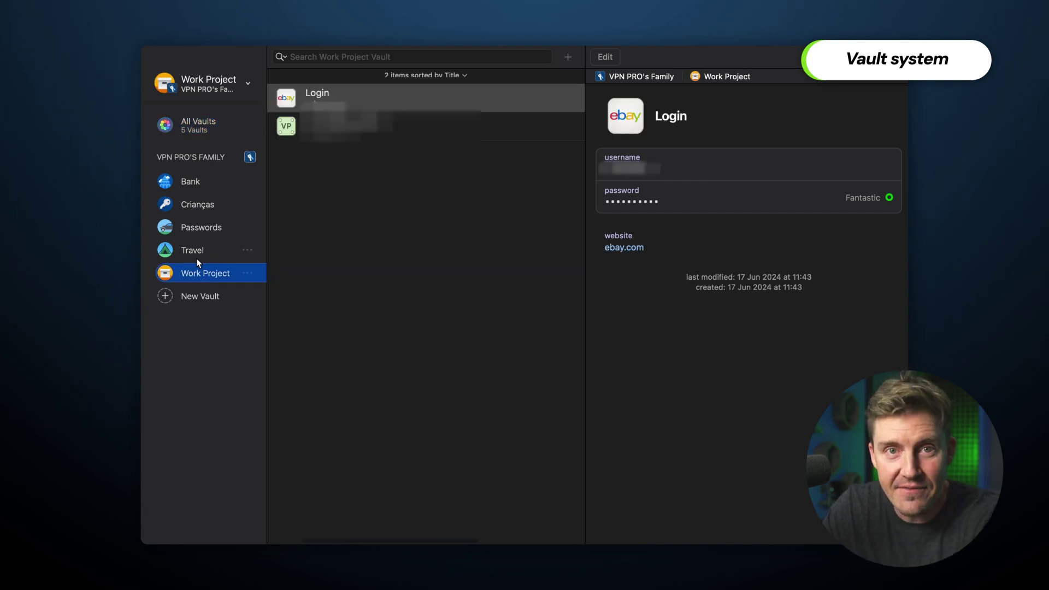
left_click(195, 223)
left_click(568, 56)
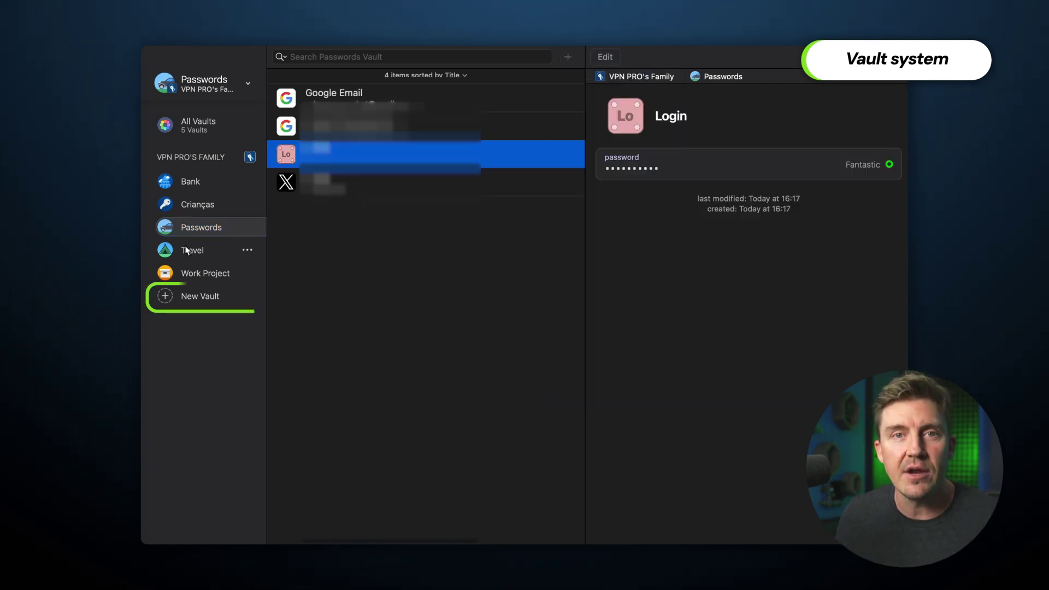
left_click(186, 250)
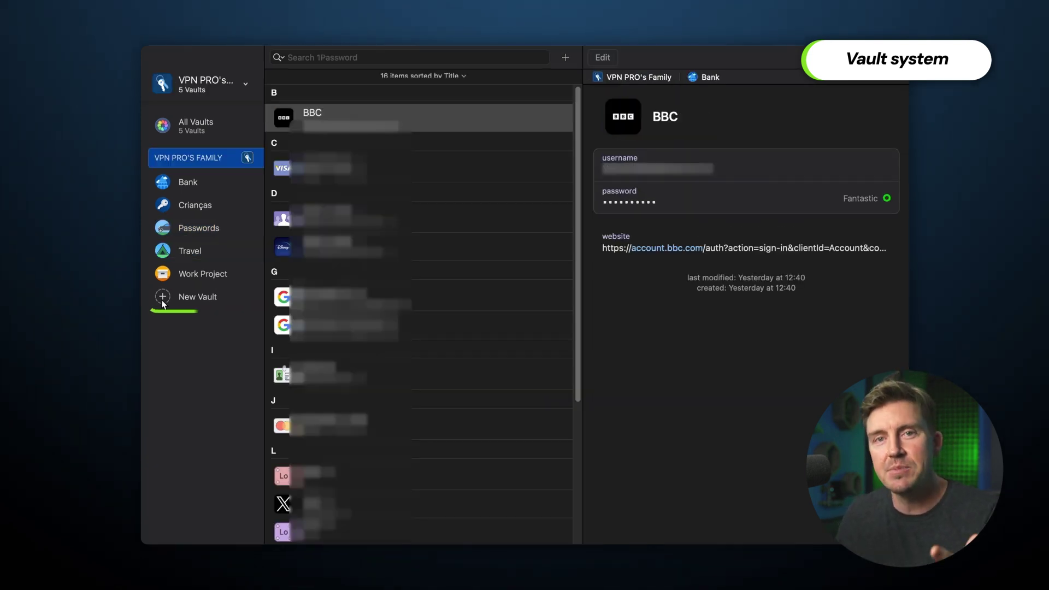
- Create 'New vault' with a Bank Account item and a saved Password item, then open its options
left_click(164, 297)
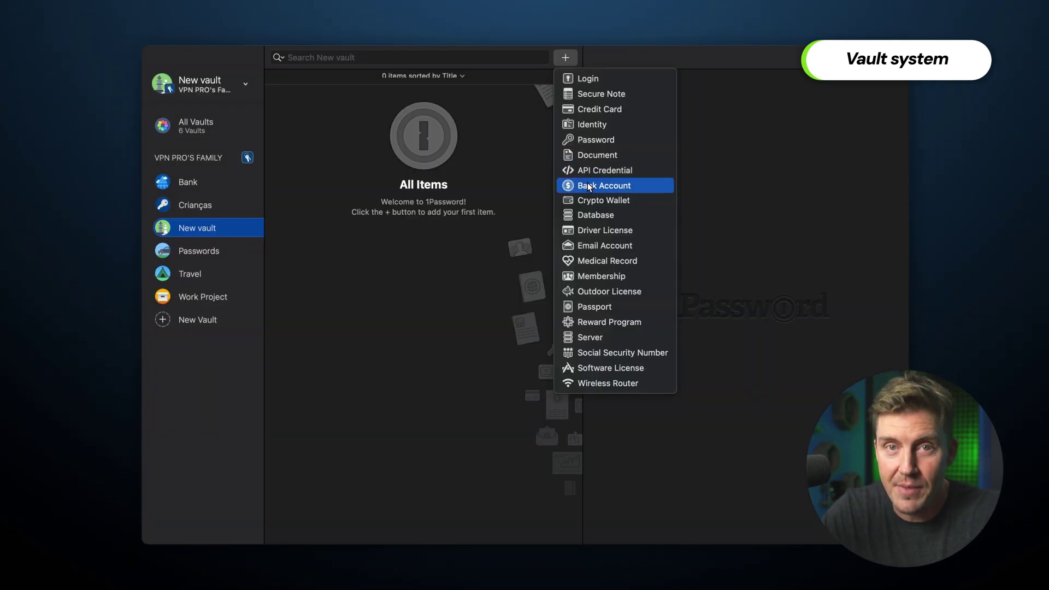
left_click(588, 183)
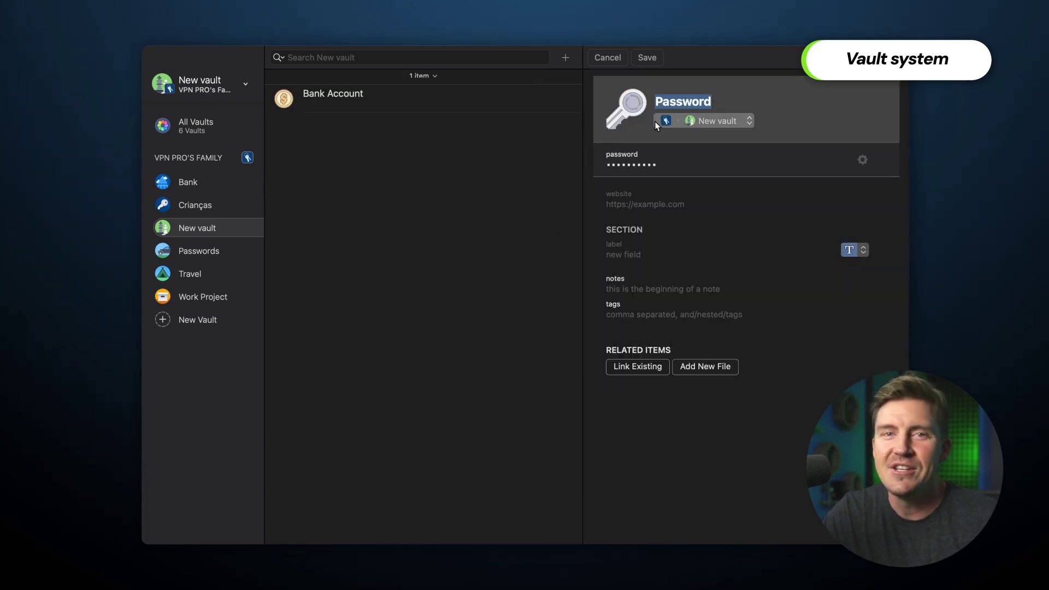
left_click(643, 57)
left_click(447, 201)
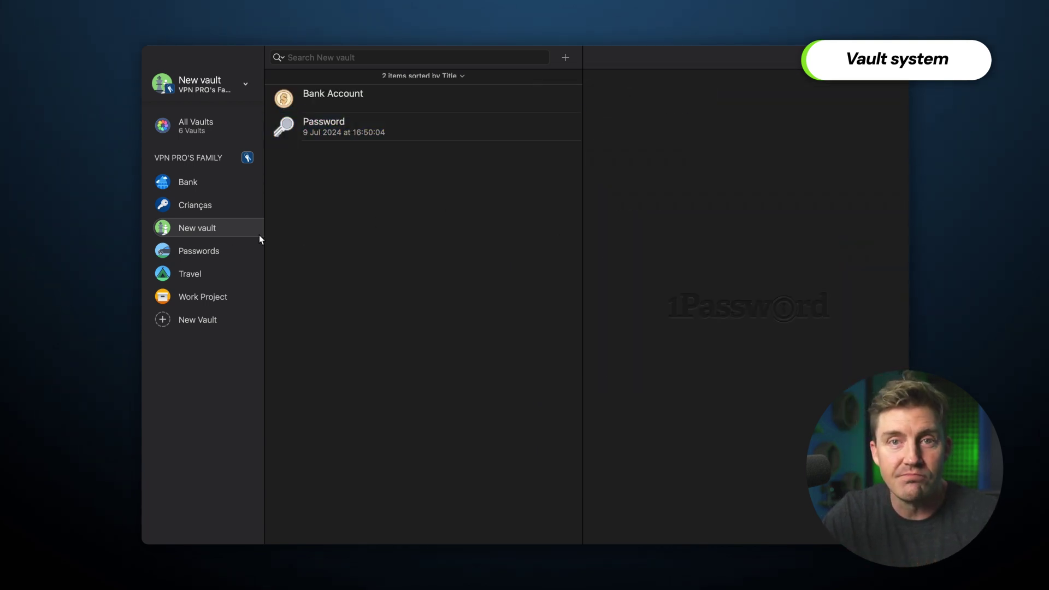
left_click(205, 231)
left_click(244, 227)
left_click(282, 268)
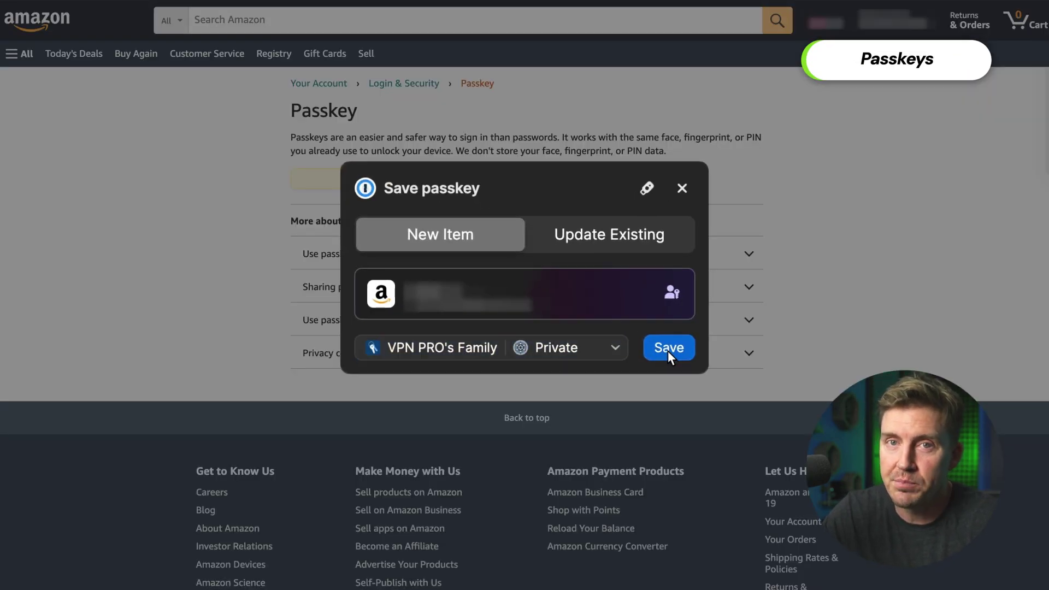
- Save Amazon's new passkey to 1Password from the Save passkey dialog
left_click(668, 351)
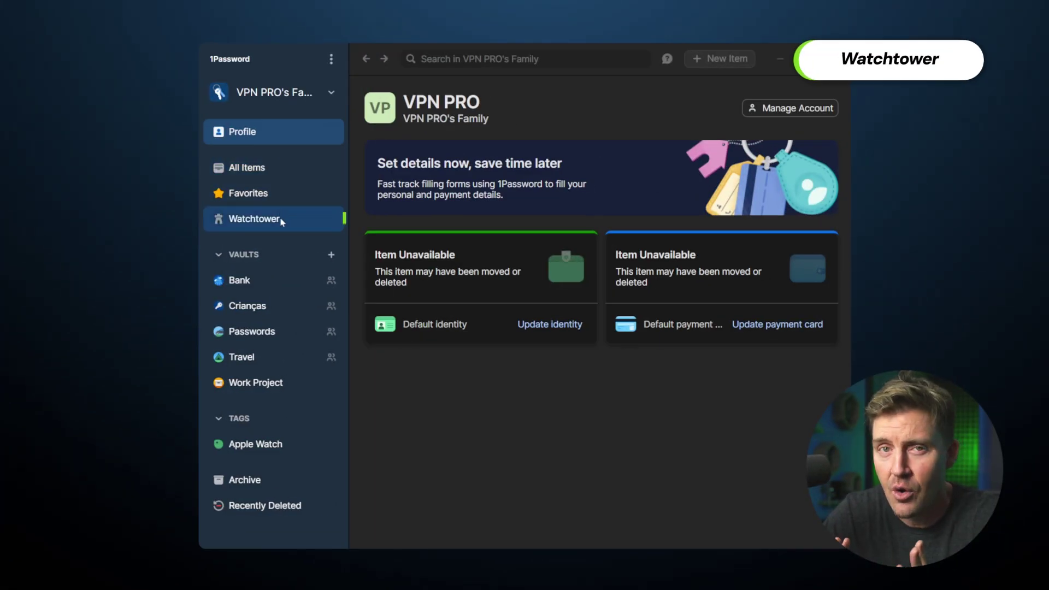
- Check Watchtower's passkey-available items and view the expired Disney Plus membership
left_click(281, 219)
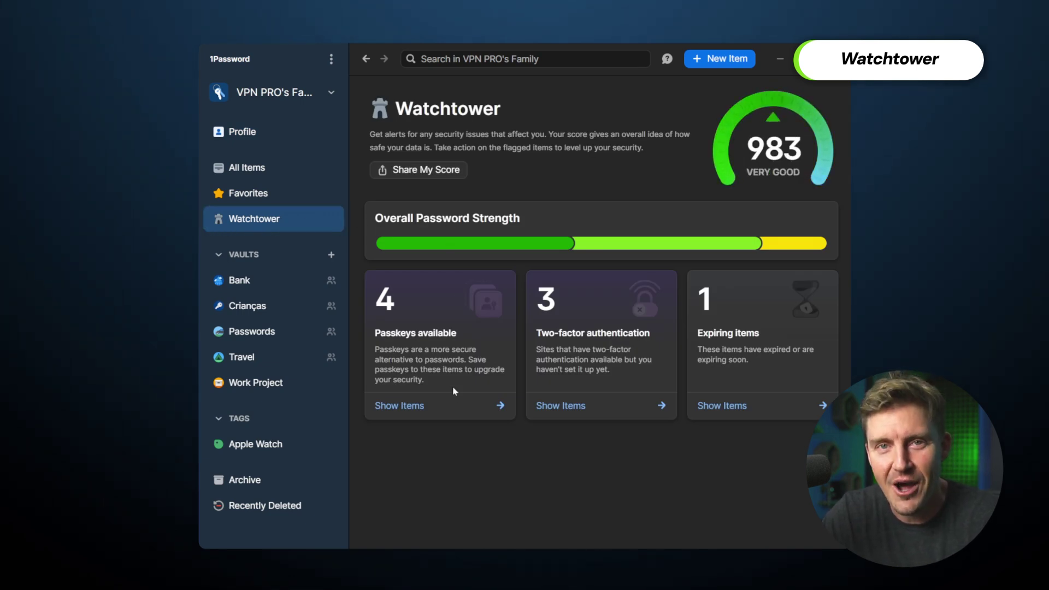
left_click(454, 407)
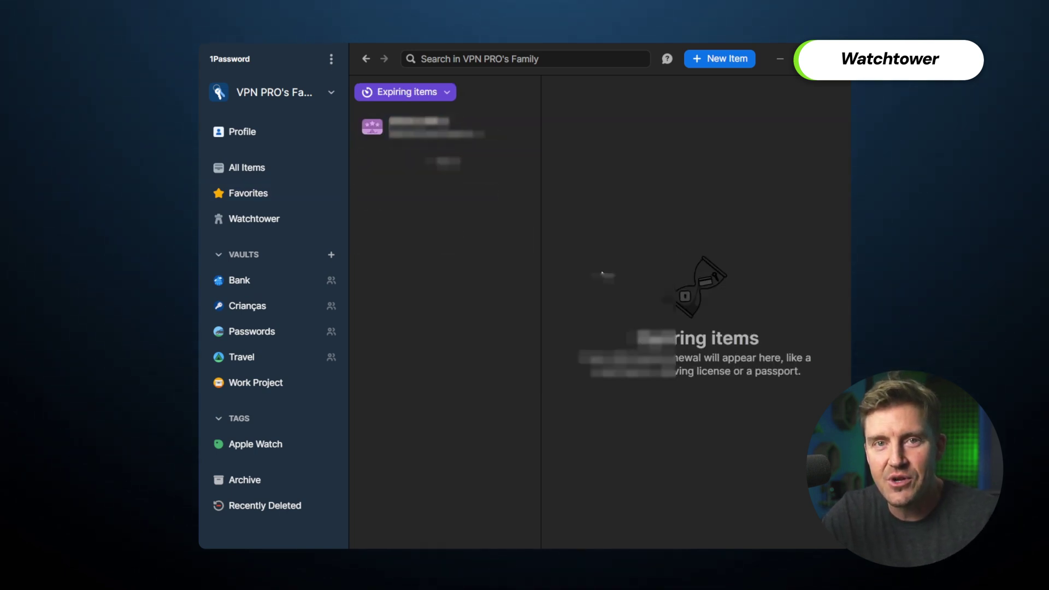
left_click(446, 127)
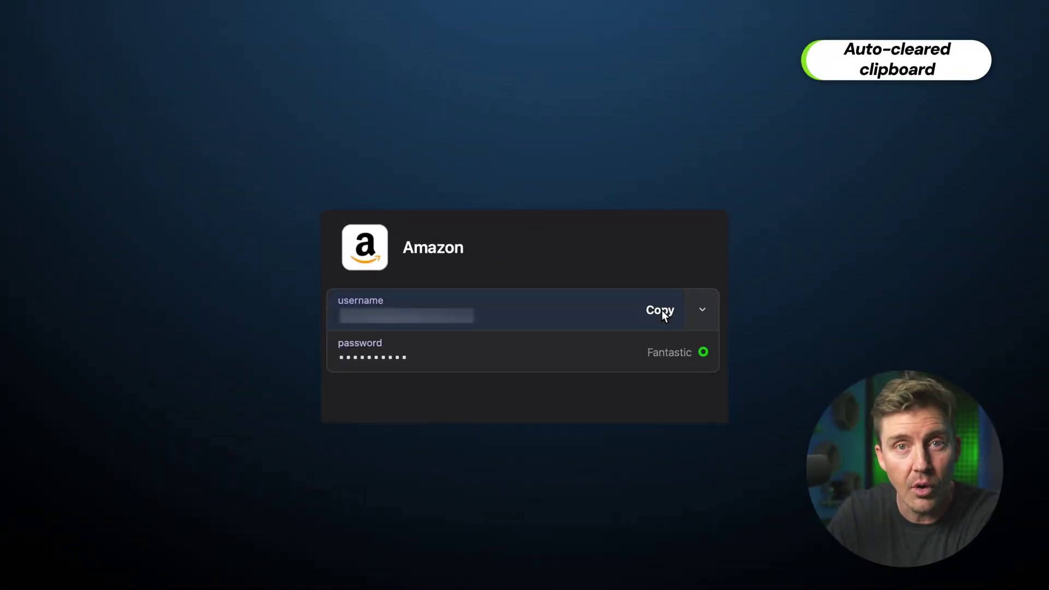
- Copy the username from the Amazon login item
left_click(661, 310)
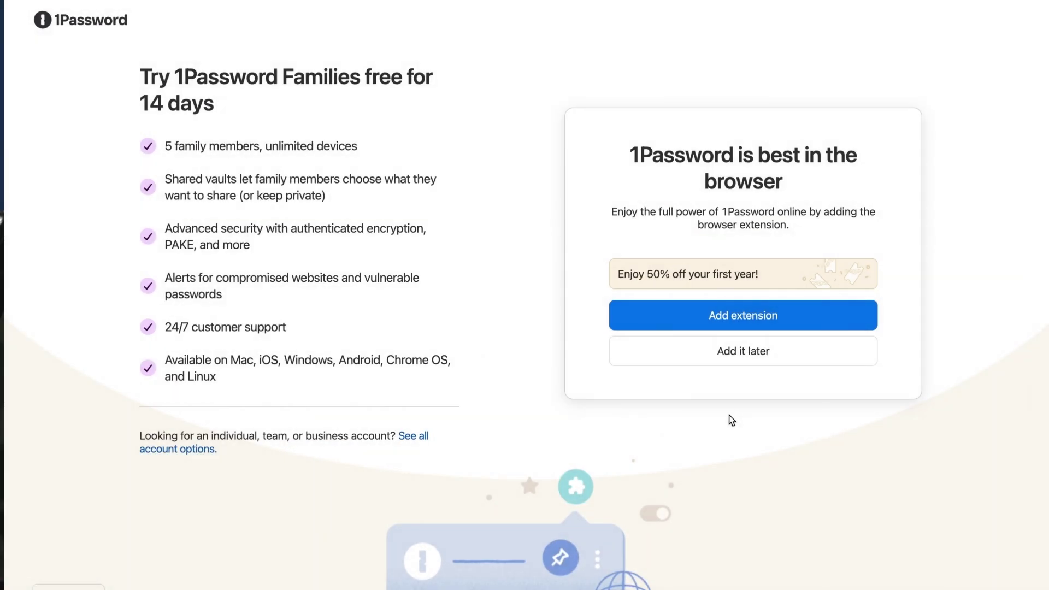
- Skip the browser extension and create the Families trial account without a payment method
left_click(727, 356)
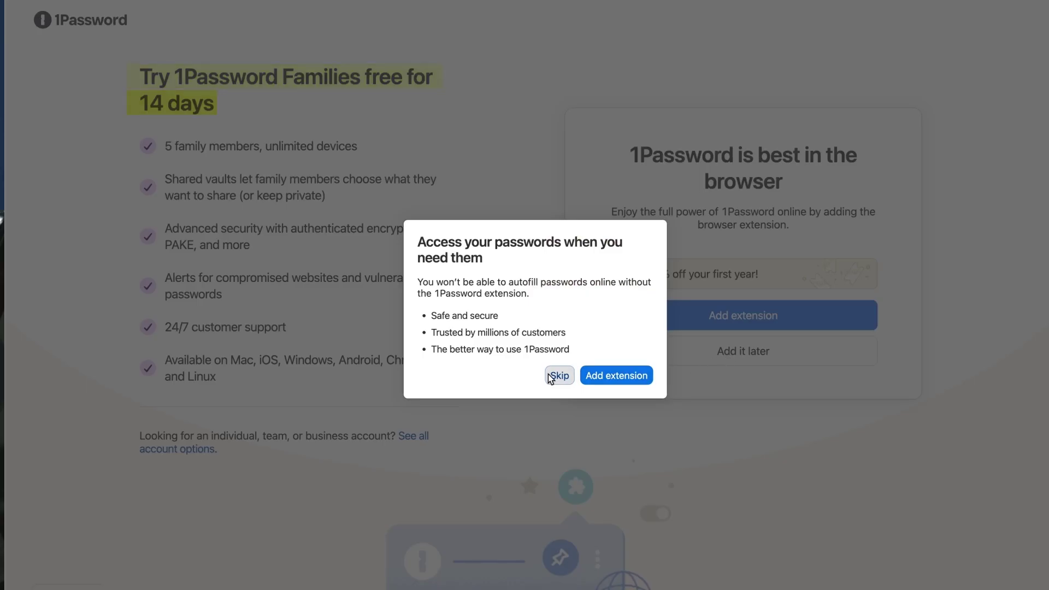
left_click(556, 375)
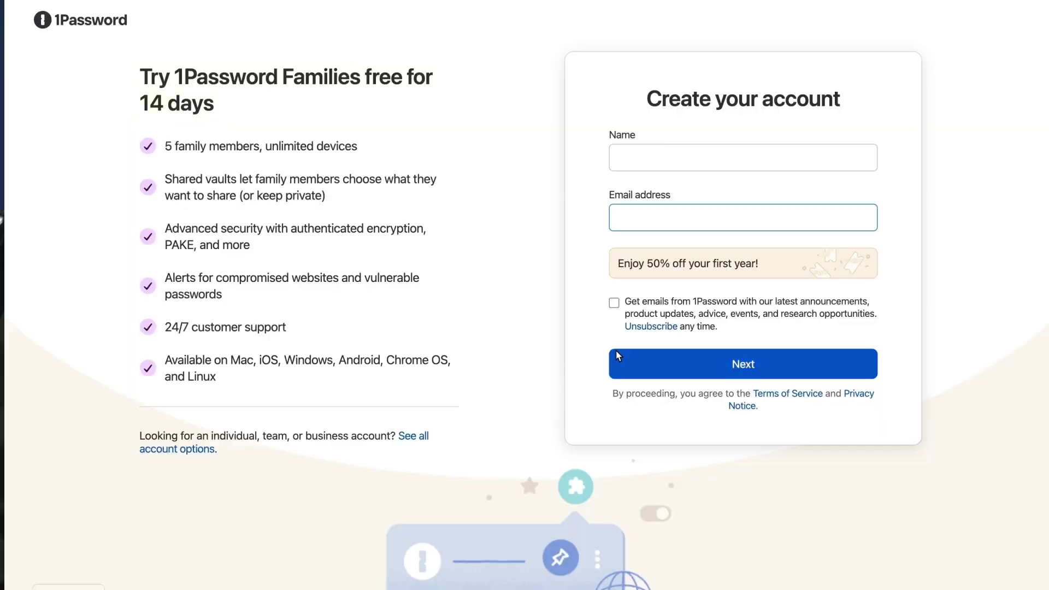
left_click(644, 361)
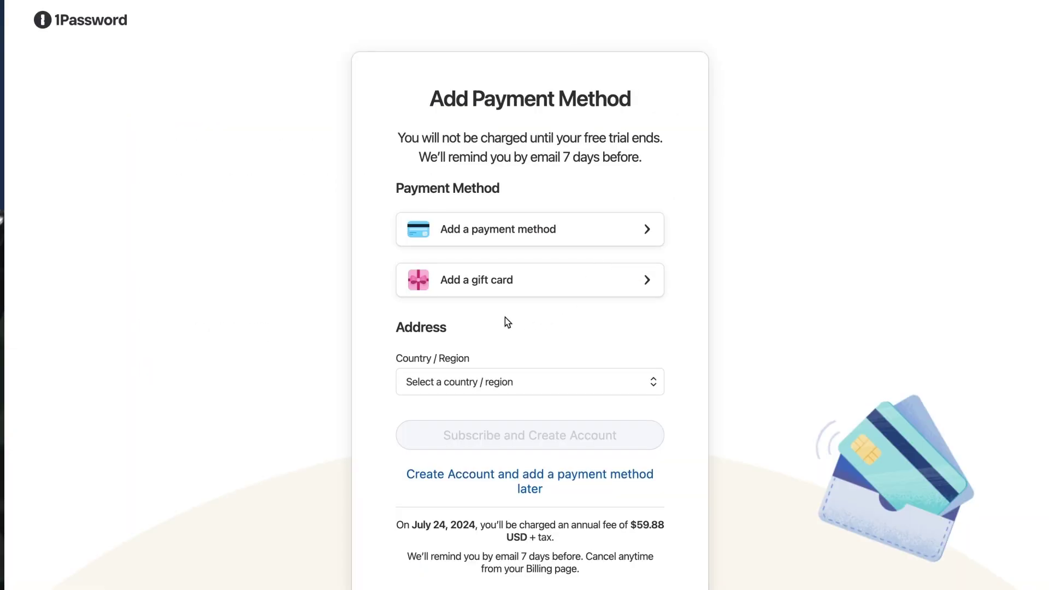
scroll(506, 320, "down", 2)
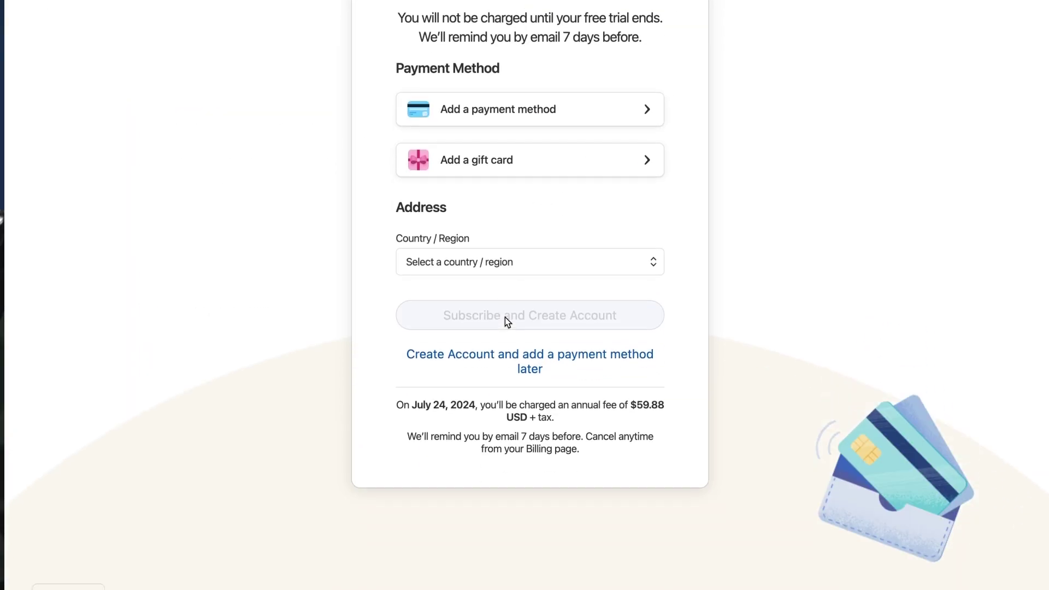
left_click(500, 361)
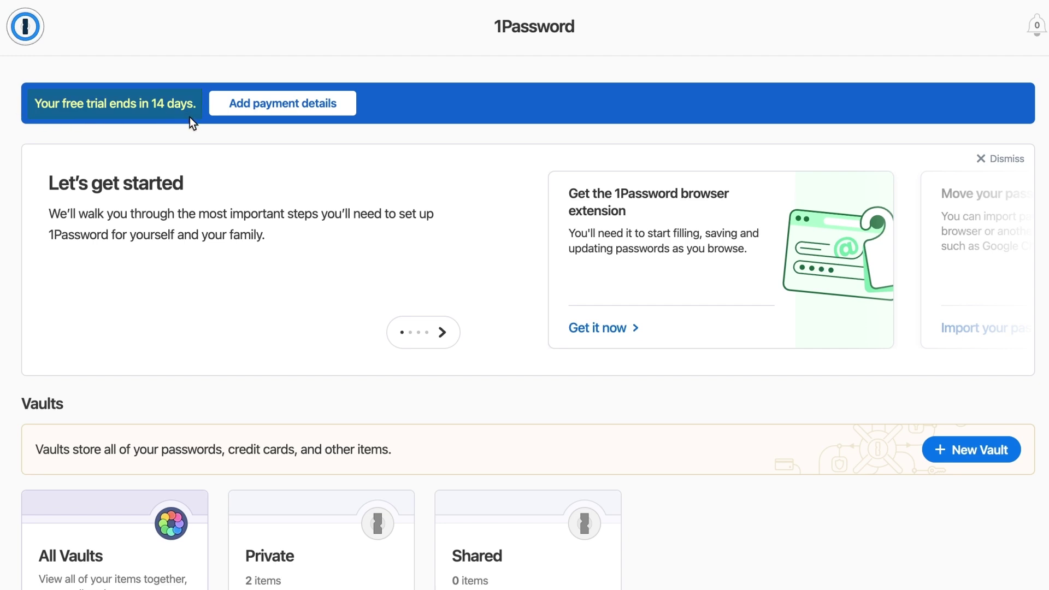
scroll(309, 245, "down", 2)
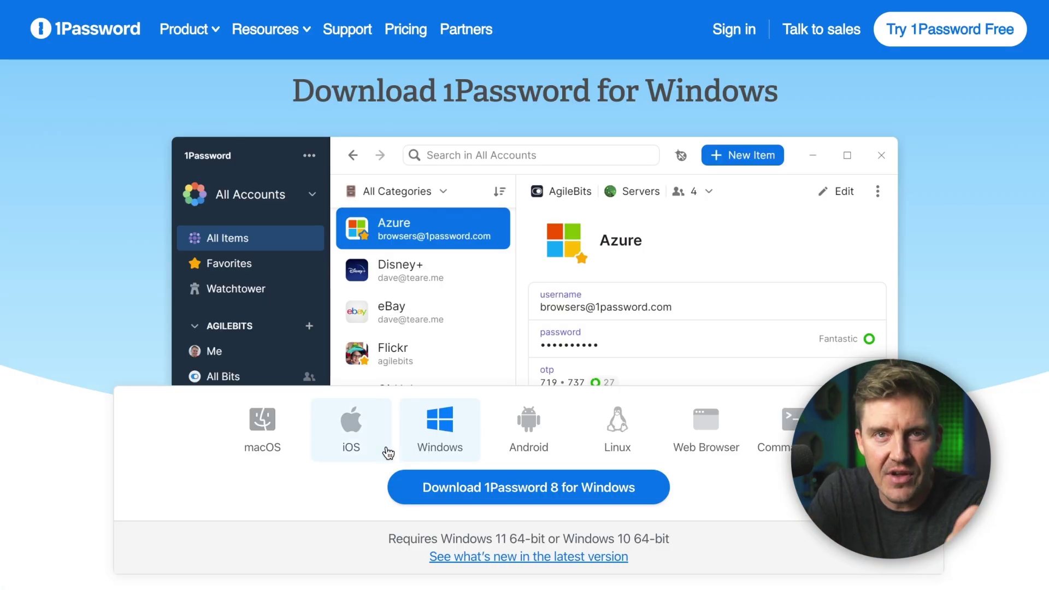
- Switch the download page from iOS to macOS, then to the Windows download
left_click(363, 451)
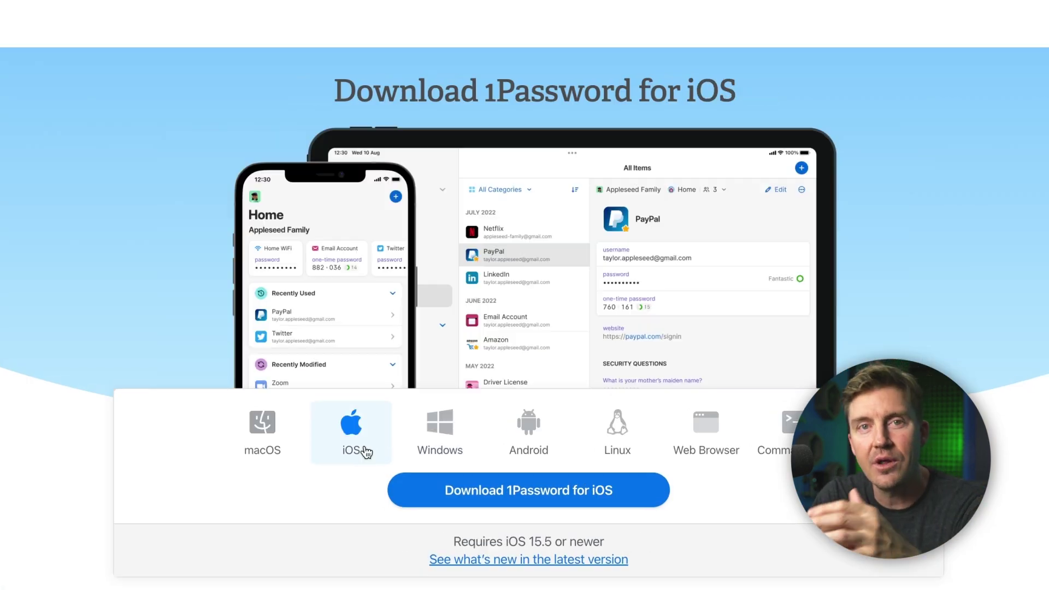
left_click(264, 452)
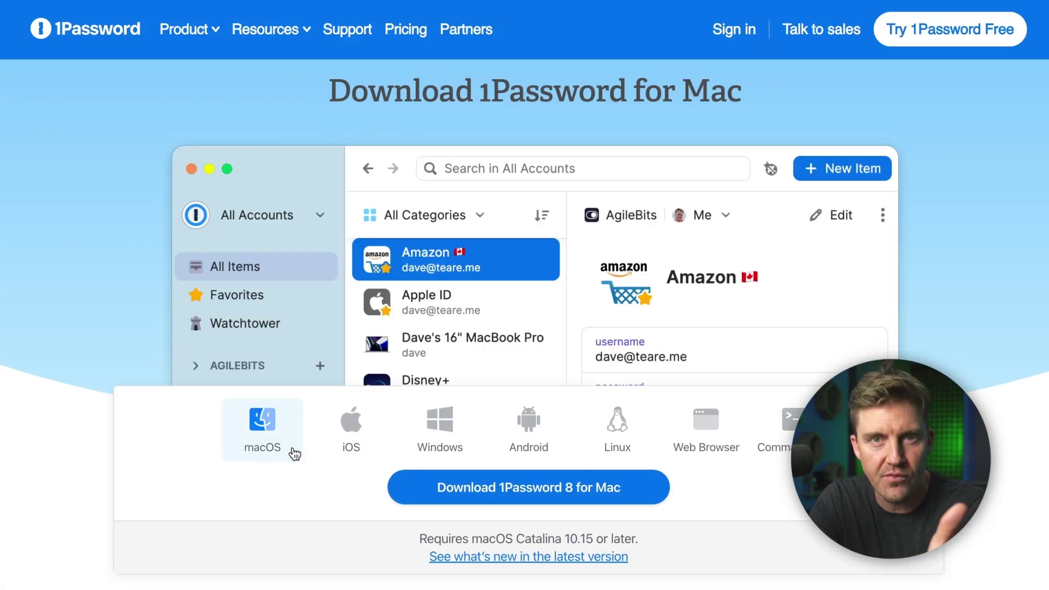
left_click(440, 434)
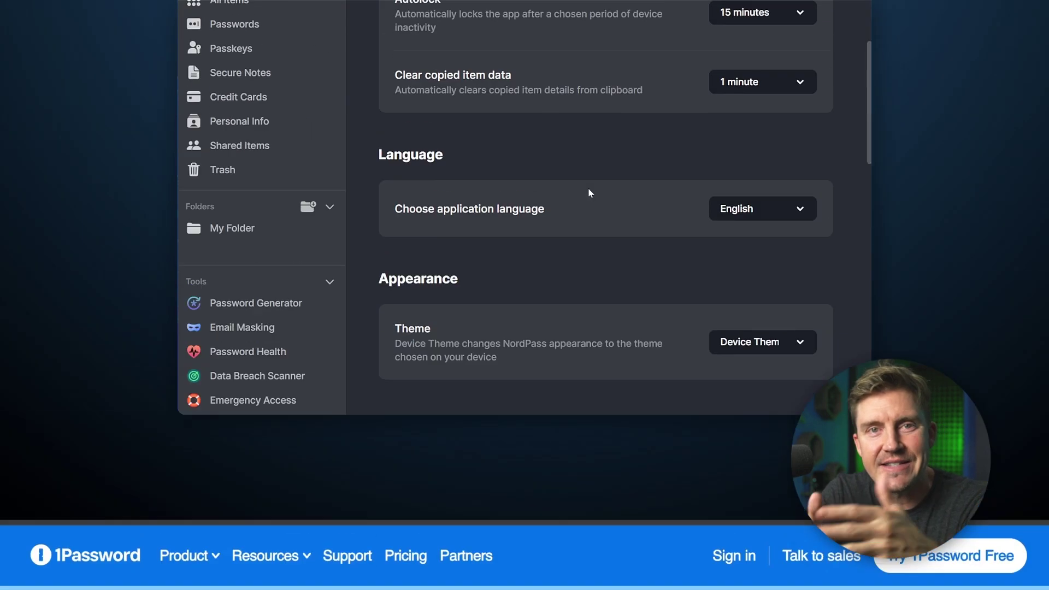
scroll(588, 336, "down", 5)
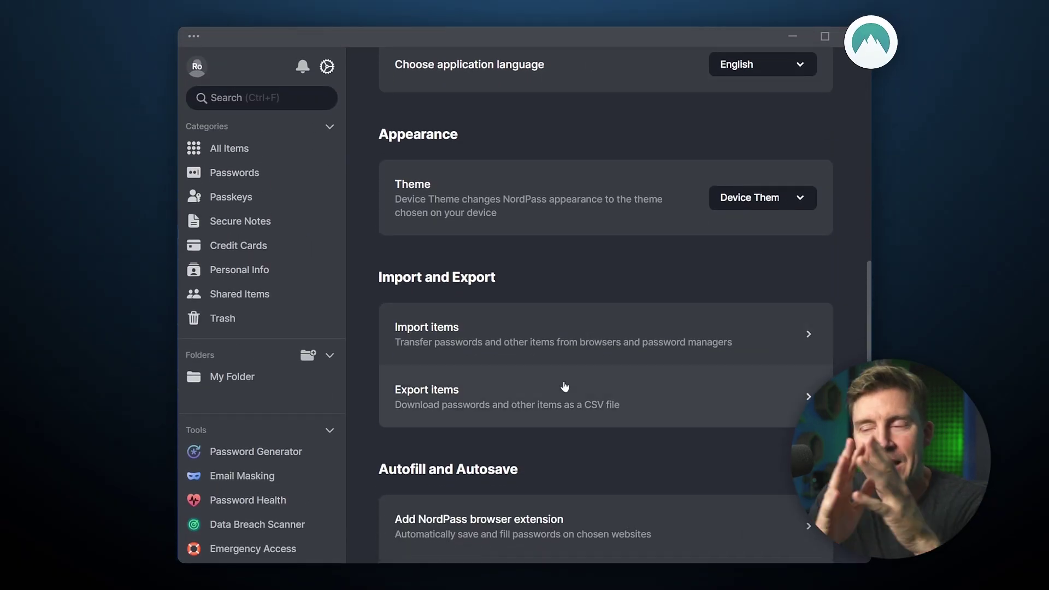
- Export all NordPass items to CSV, confirming with the master password, and save the file
left_click(564, 387)
key("ctrl+v")
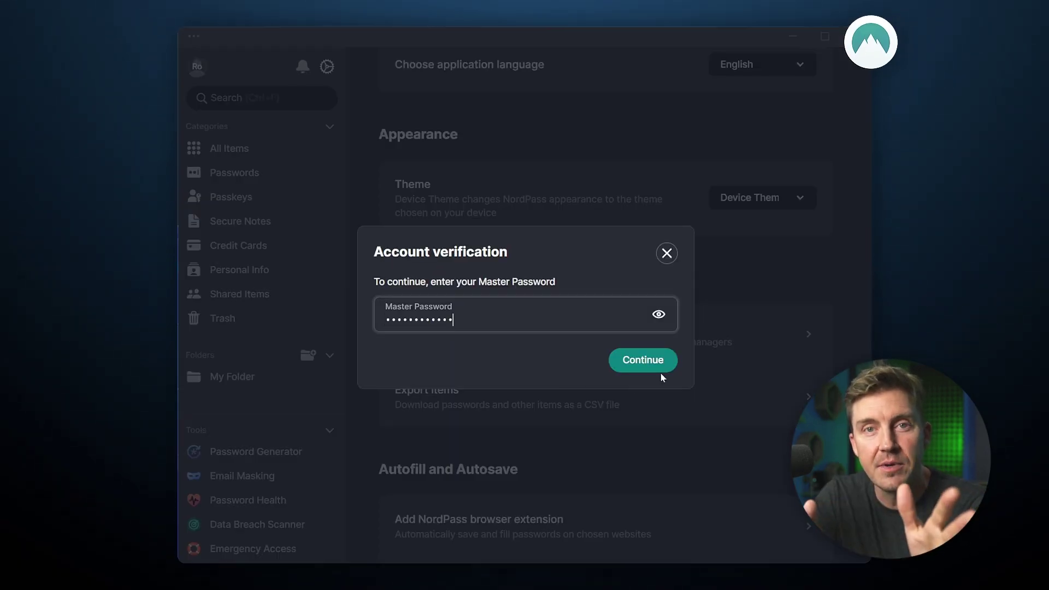
left_click(660, 367)
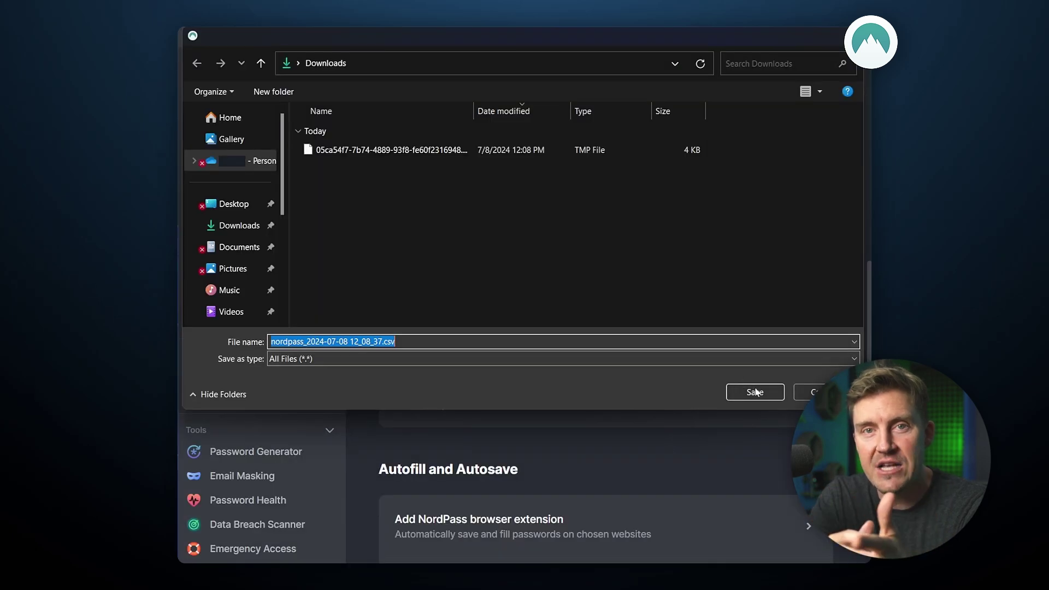
left_click(756, 392)
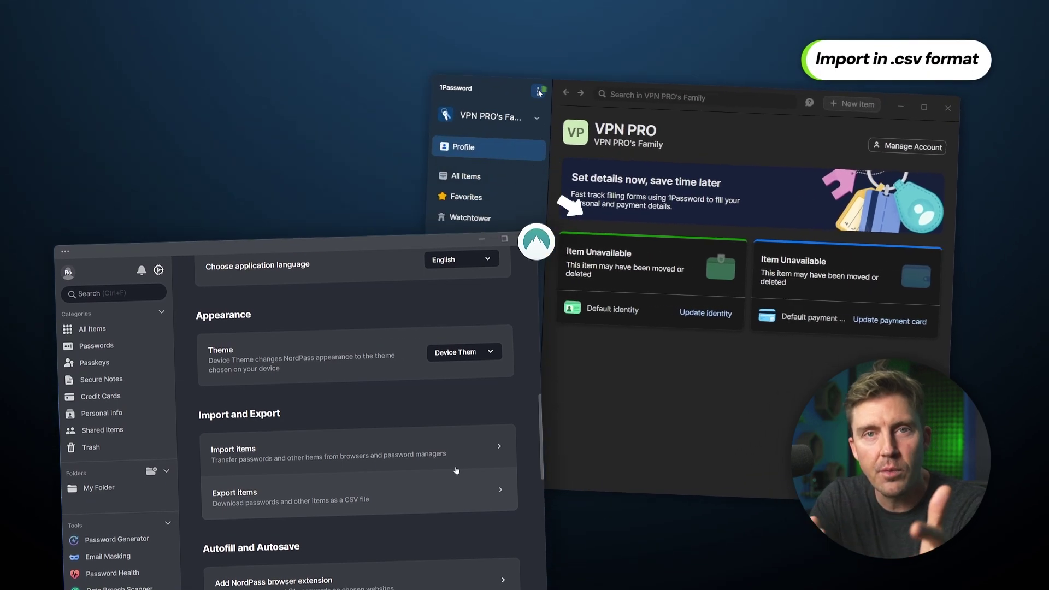
- Choose Import from the options menu, select CSV file, and continue in the browser
left_click(538, 92)
left_click(344, 117)
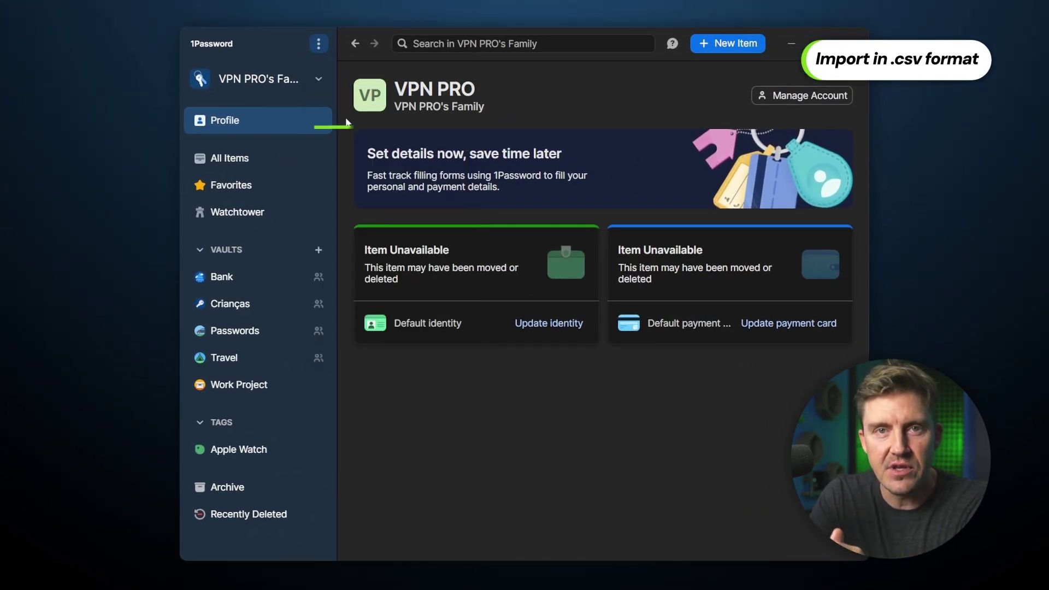
scroll(496, 311, "down", 5)
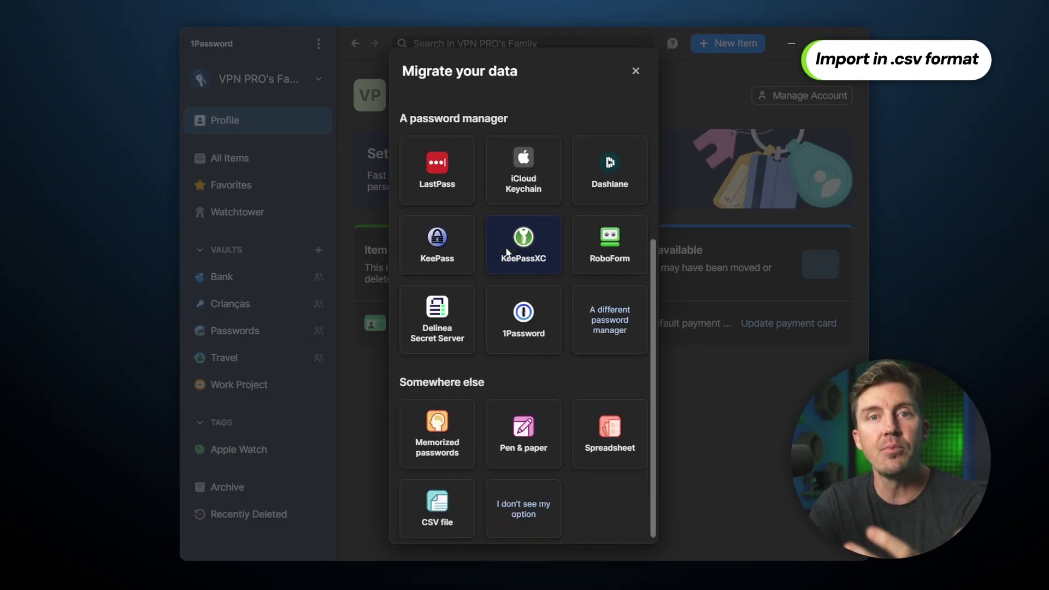
left_click(437, 505)
left_click(505, 292)
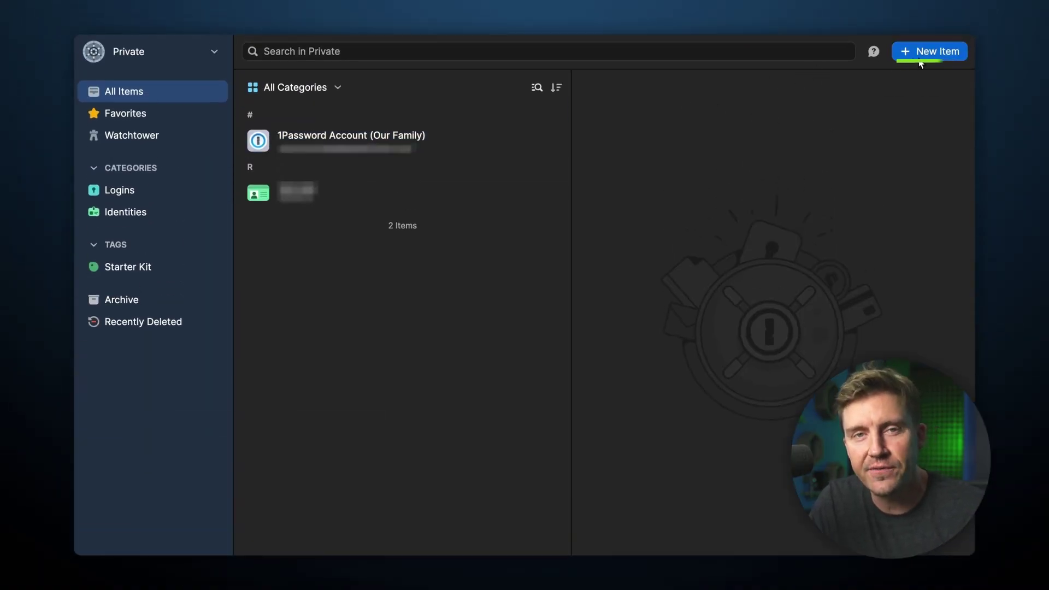
- Create a new Login with username Username and a generated 19-character password
left_click(921, 55)
left_click(424, 126)
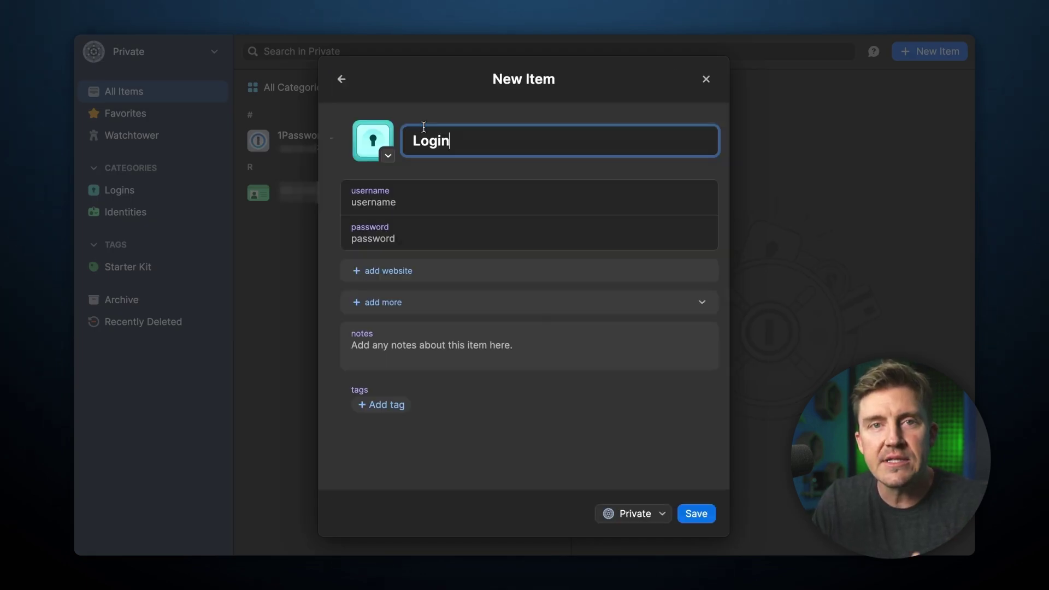
left_click(402, 199)
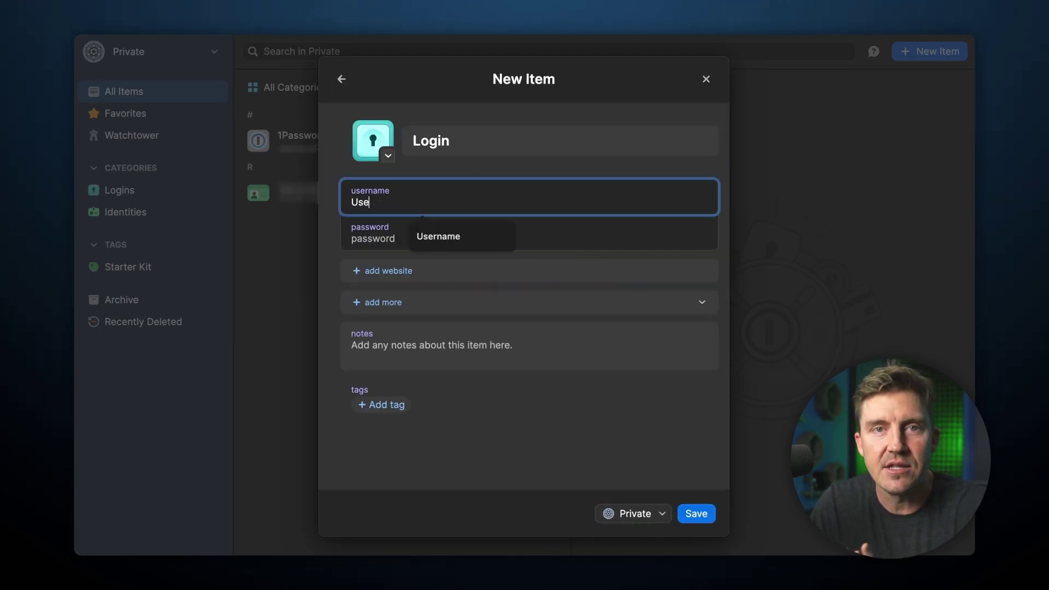
left_click(488, 231)
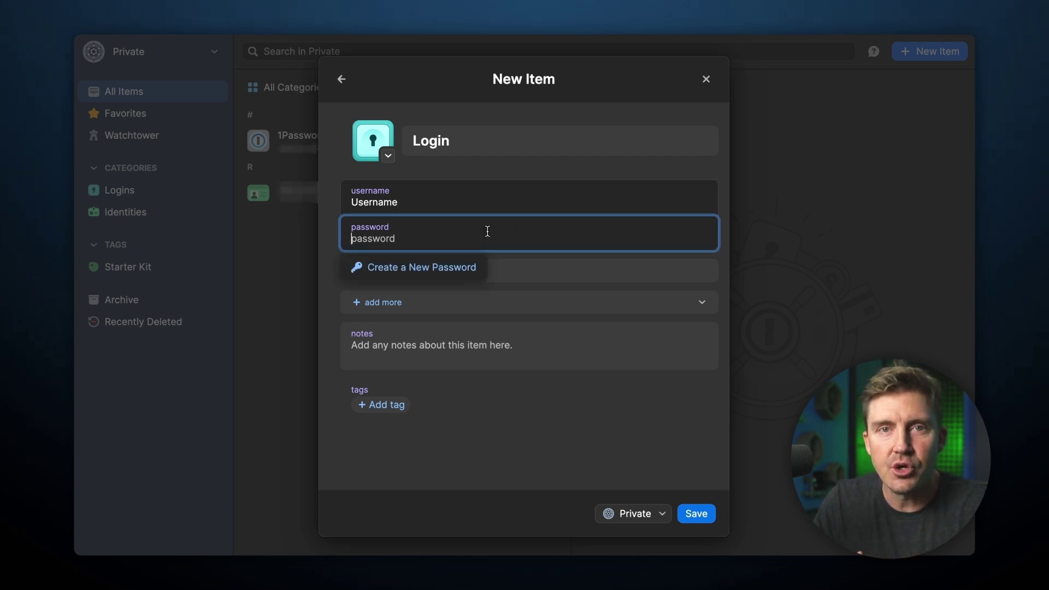
left_click(456, 269)
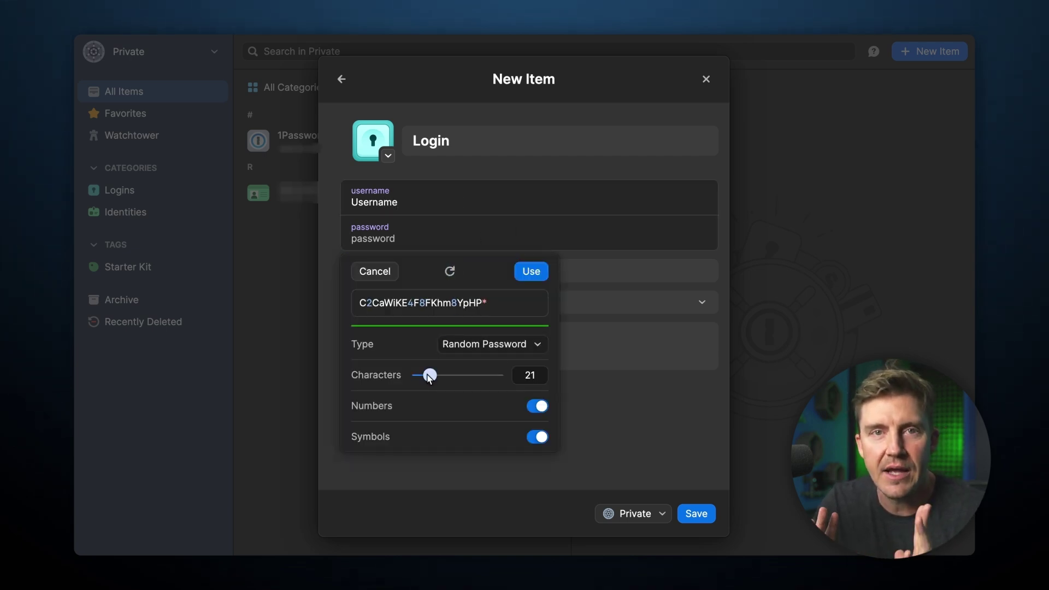
left_click_drag(466, 378, 431, 377)
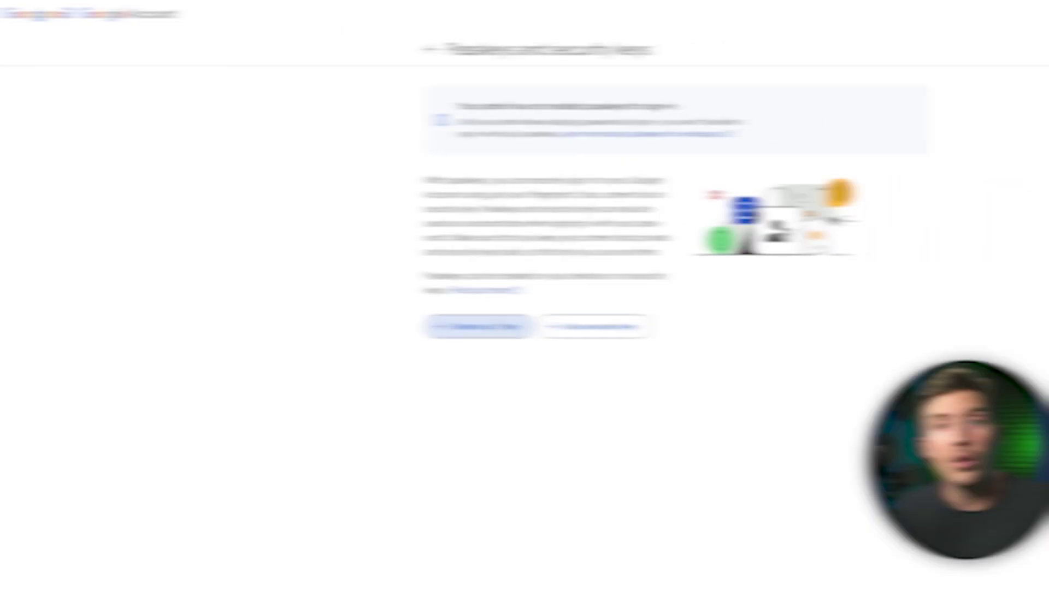
- Create a Google account passkey for 1Password, then scroll the passkey-supporting sites list
left_click(423, 323)
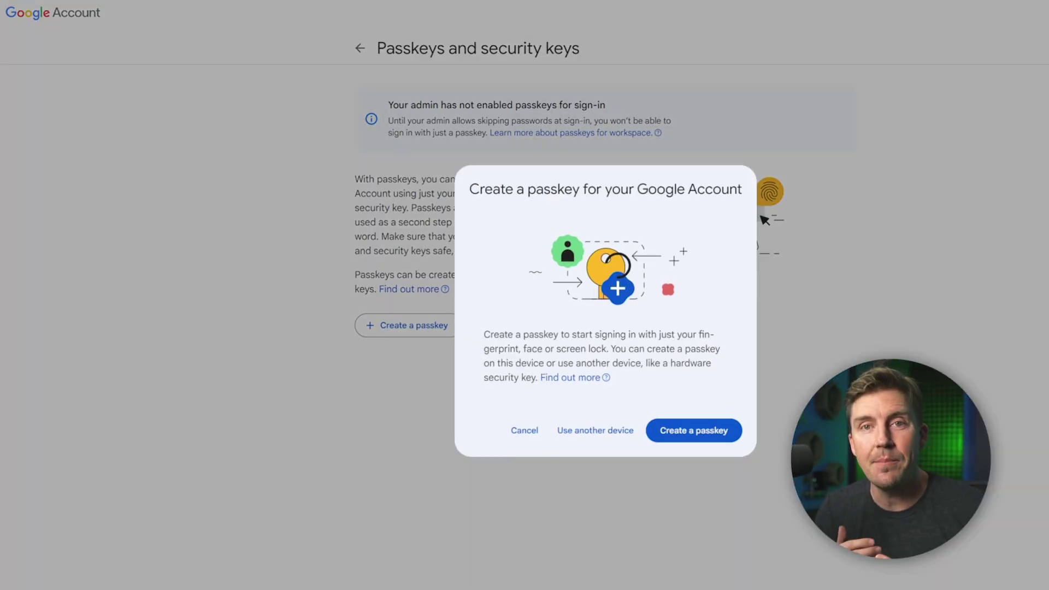
left_click(683, 431)
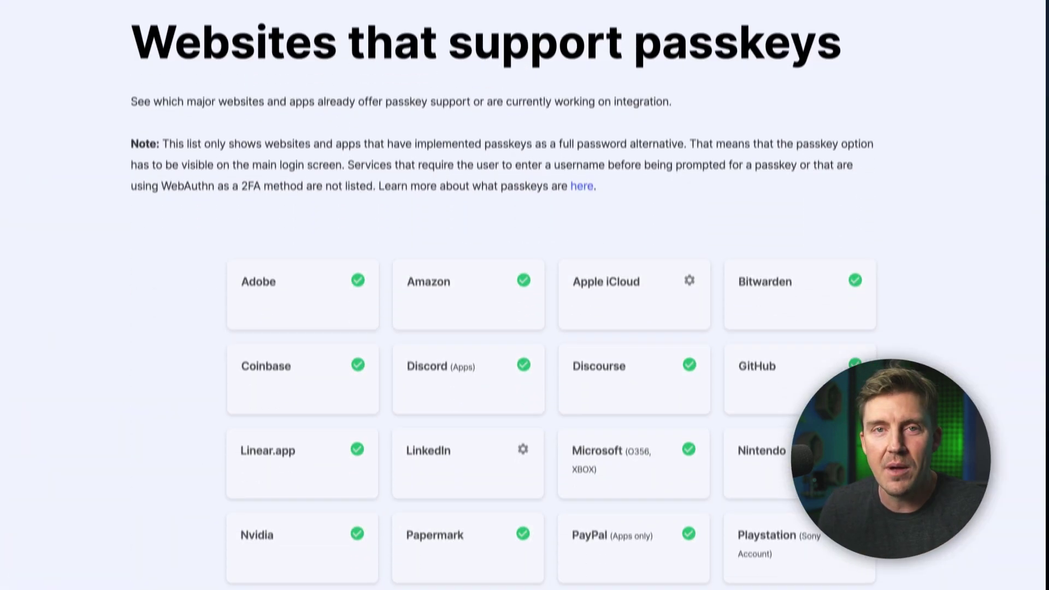
scroll(519, 295, "down", 3)
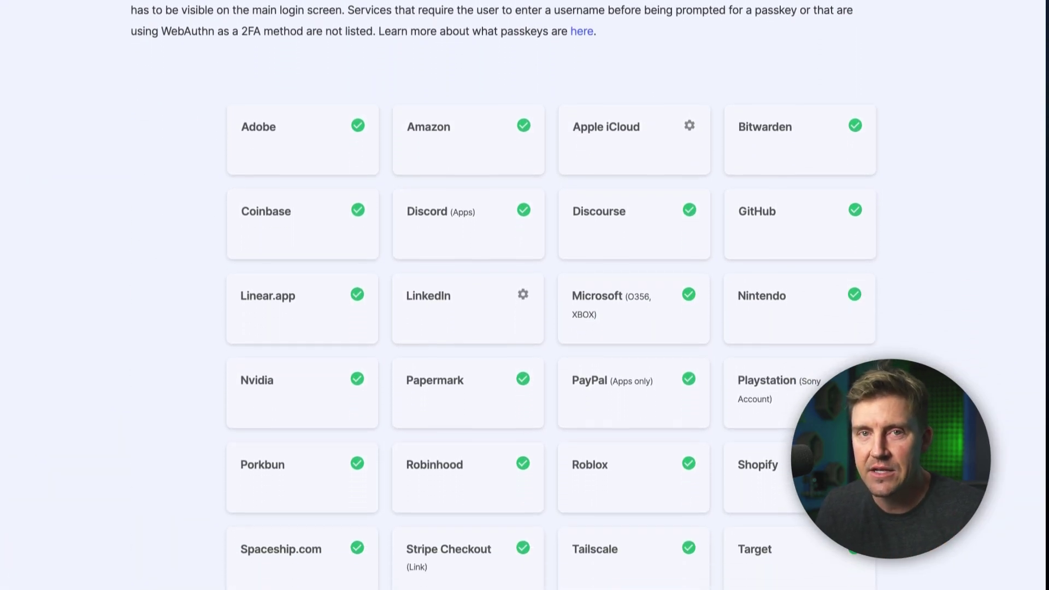
scroll(519, 295, "down", 3)
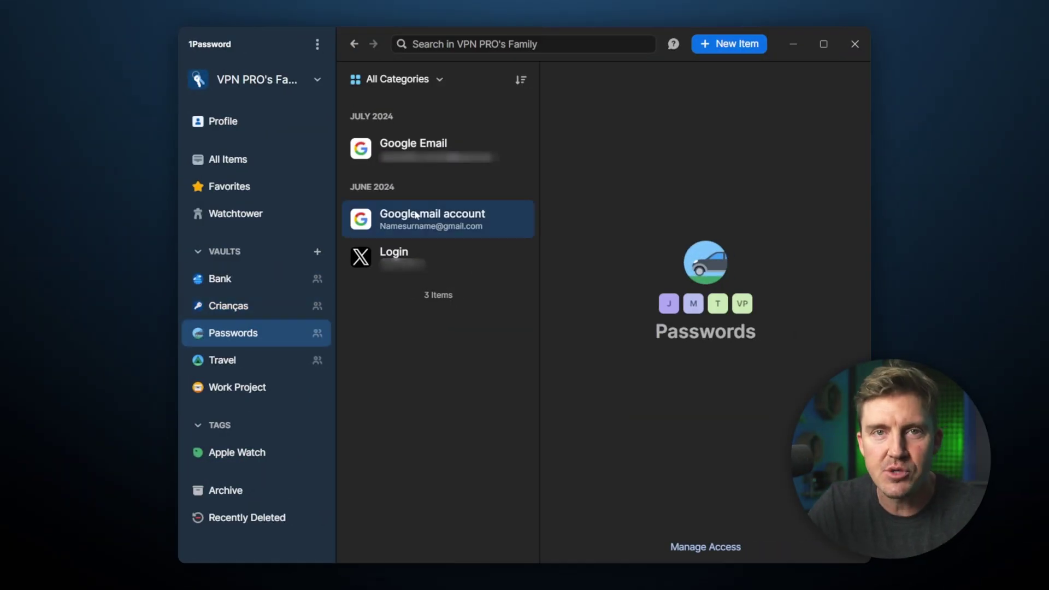
- Share the Google mail account item via a link limited to only some people
left_click(416, 215)
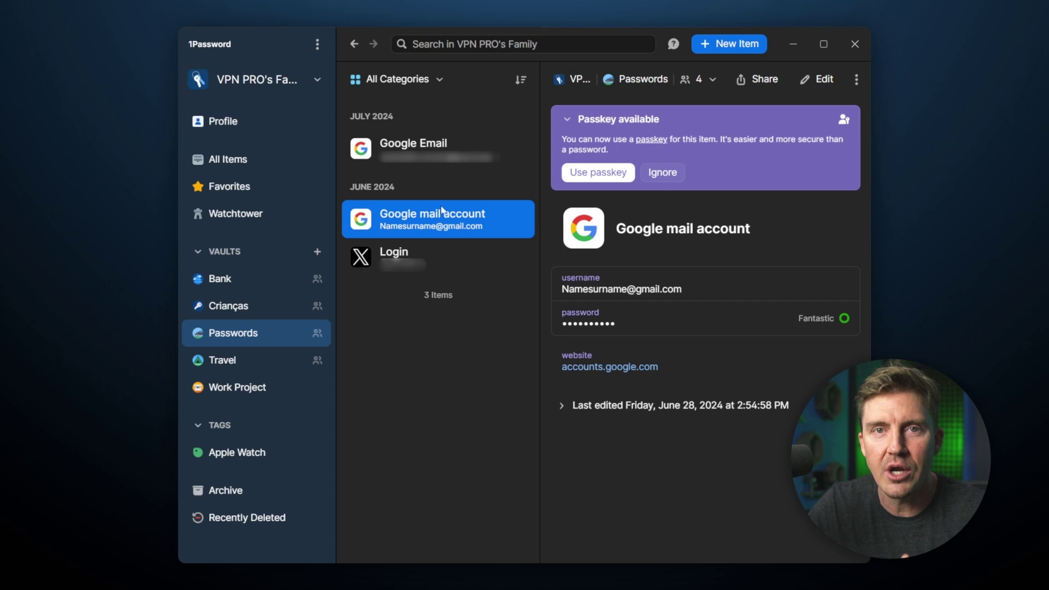
left_click(759, 81)
left_click(564, 307)
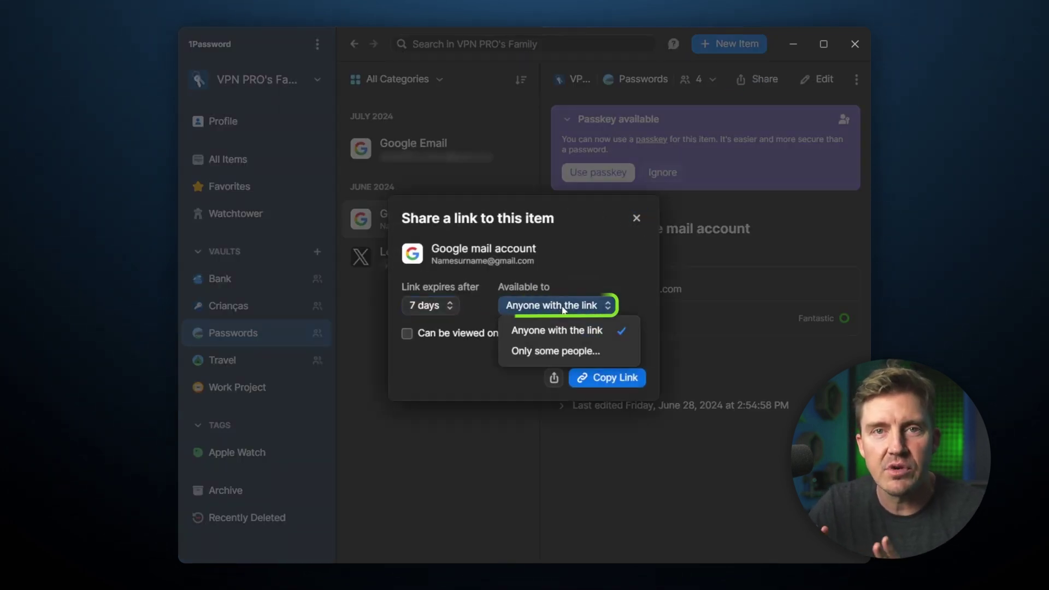
left_click(553, 352)
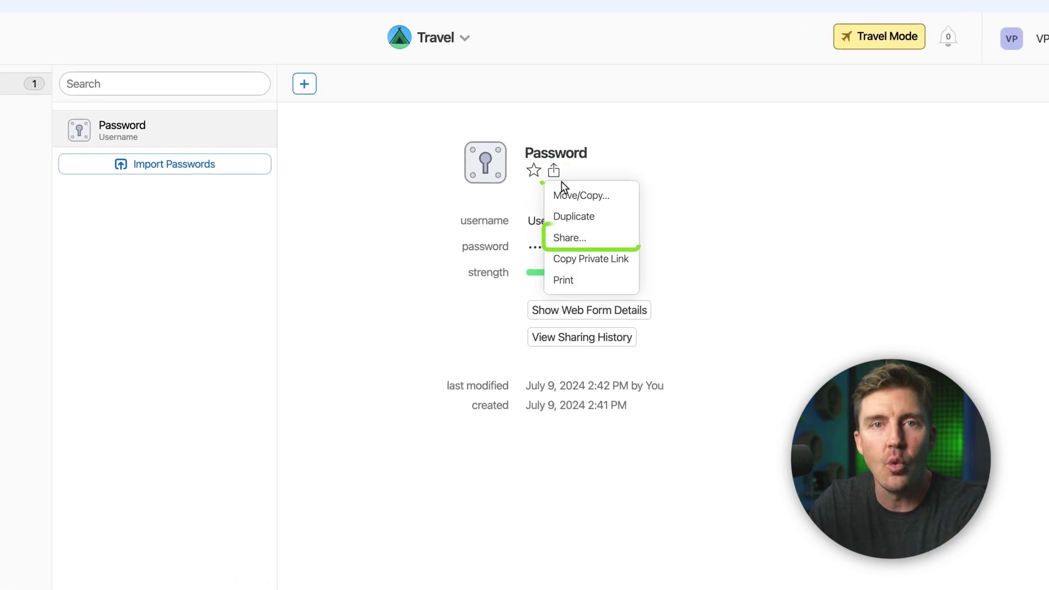
- Open the Get a Link to Share dialog for the Travel vault's Password item
left_click(576, 236)
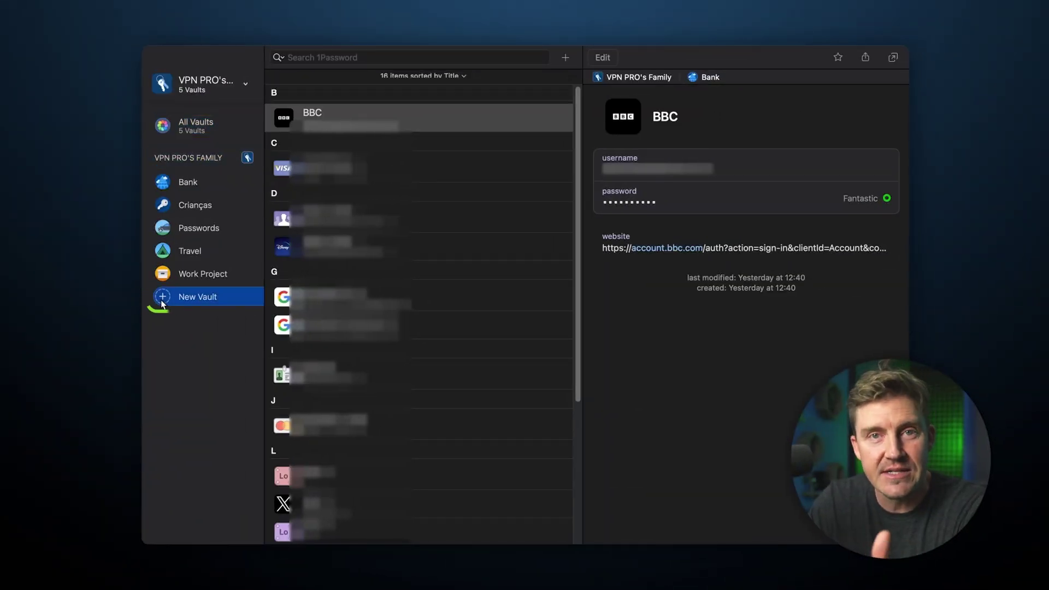
- Create a vault named New vault and save a Bank Account item in it
left_click(162, 302)
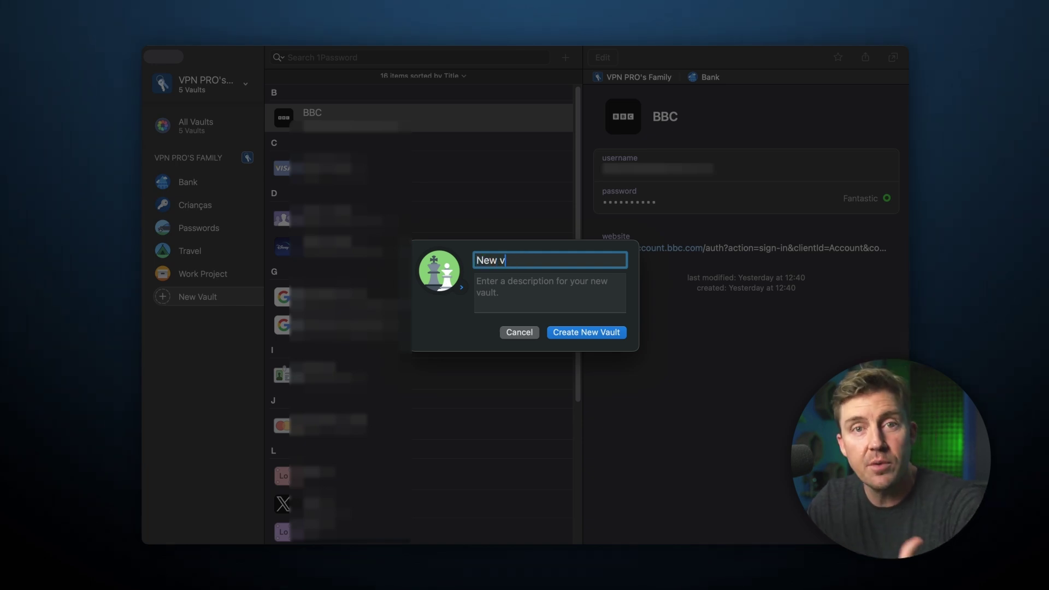
left_click(594, 332)
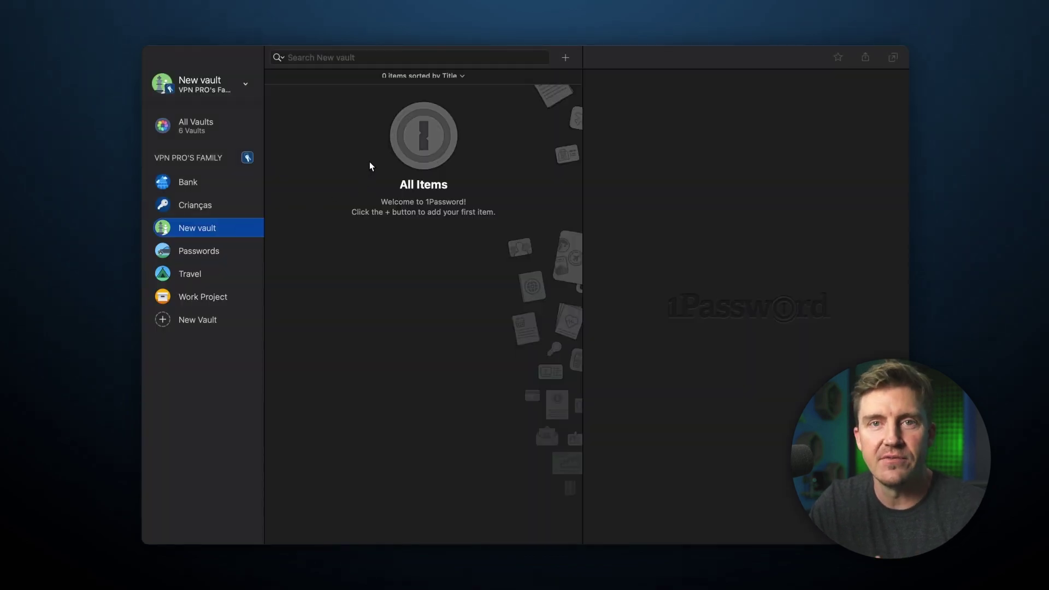
left_click(566, 57)
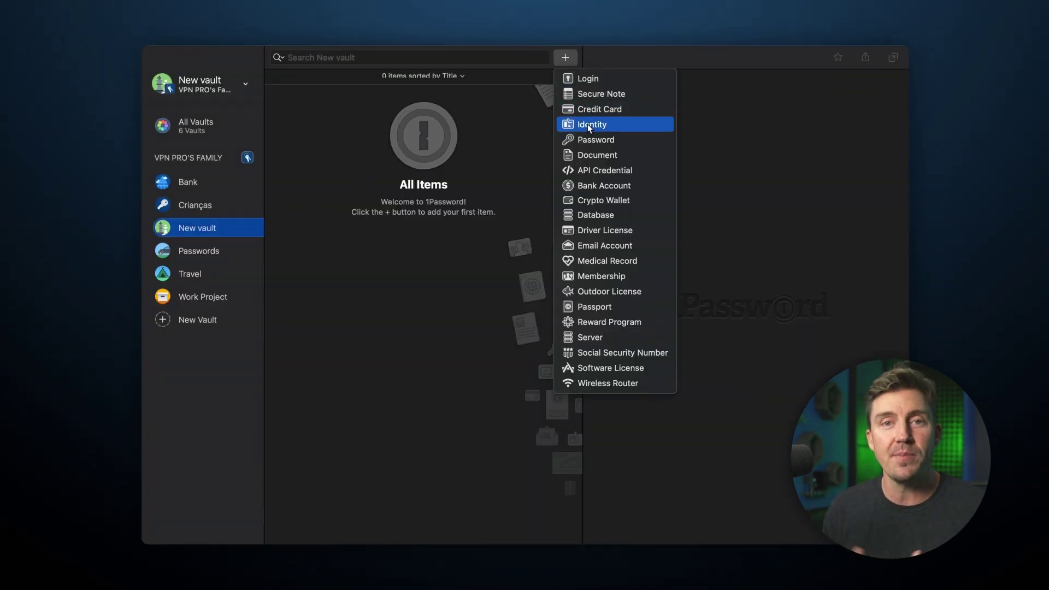
left_click(588, 183)
key("super+s")
- Give another family member access to New vault through Manage Access
left_click(244, 227)
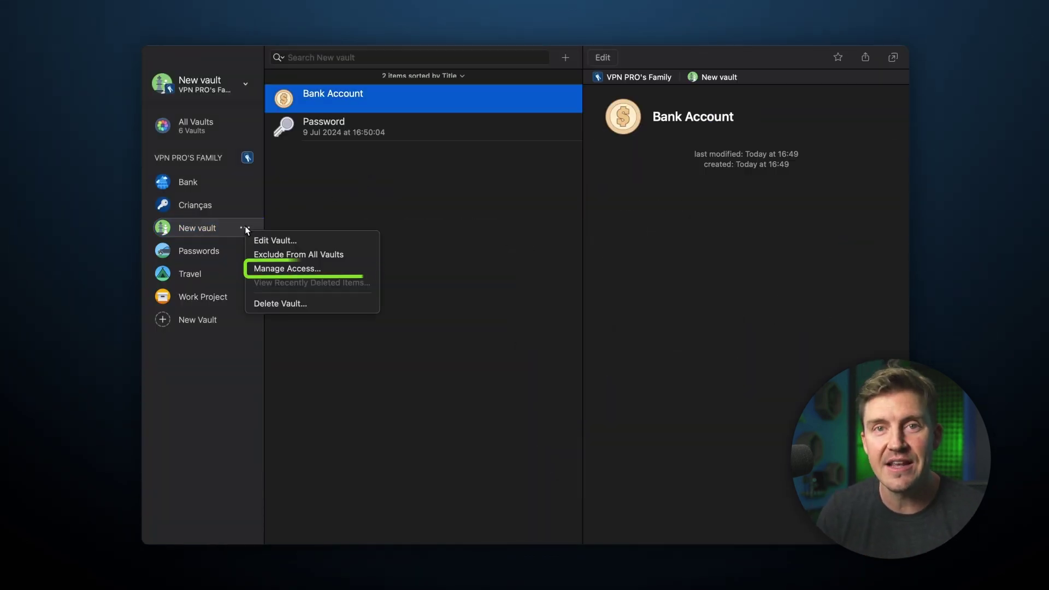
left_click(282, 267)
left_click(405, 242)
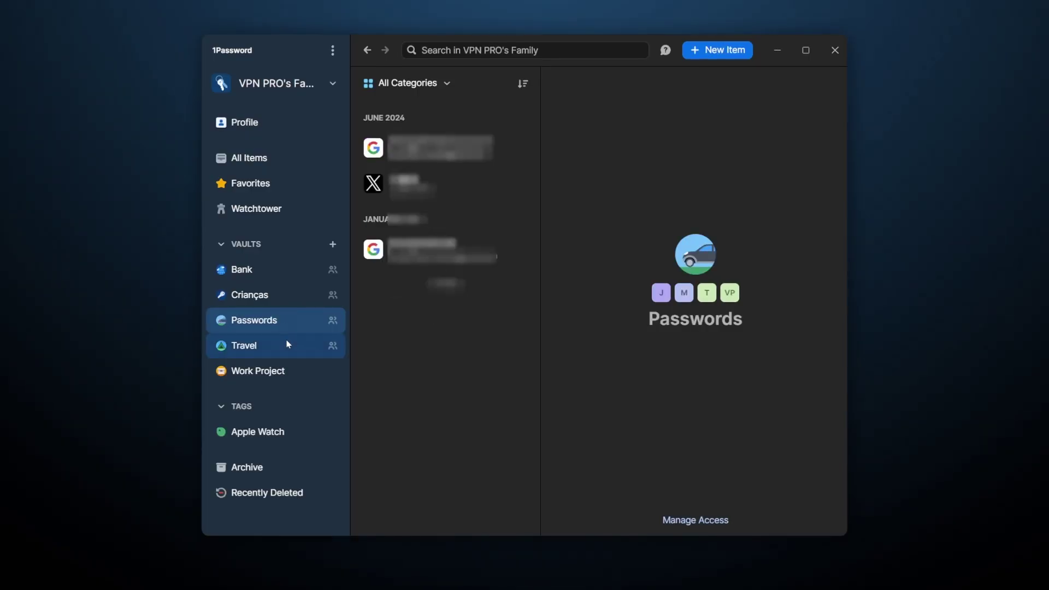
- Browse the Travel and Work Project vaults, then review Appearance, Security and Privacy settings
left_click(288, 344)
left_click(290, 371)
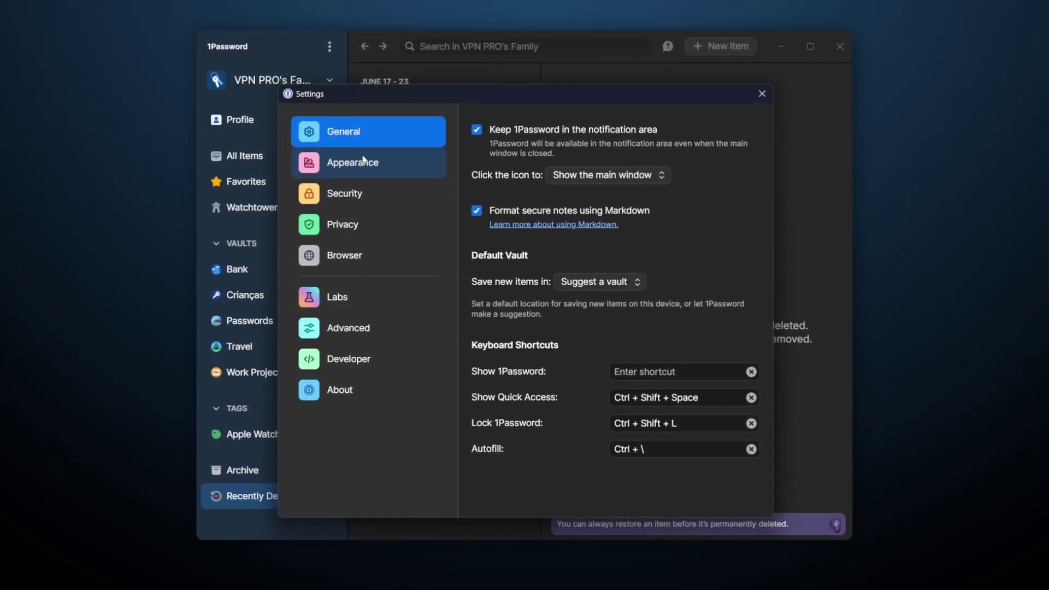
left_click(363, 160)
left_click(363, 197)
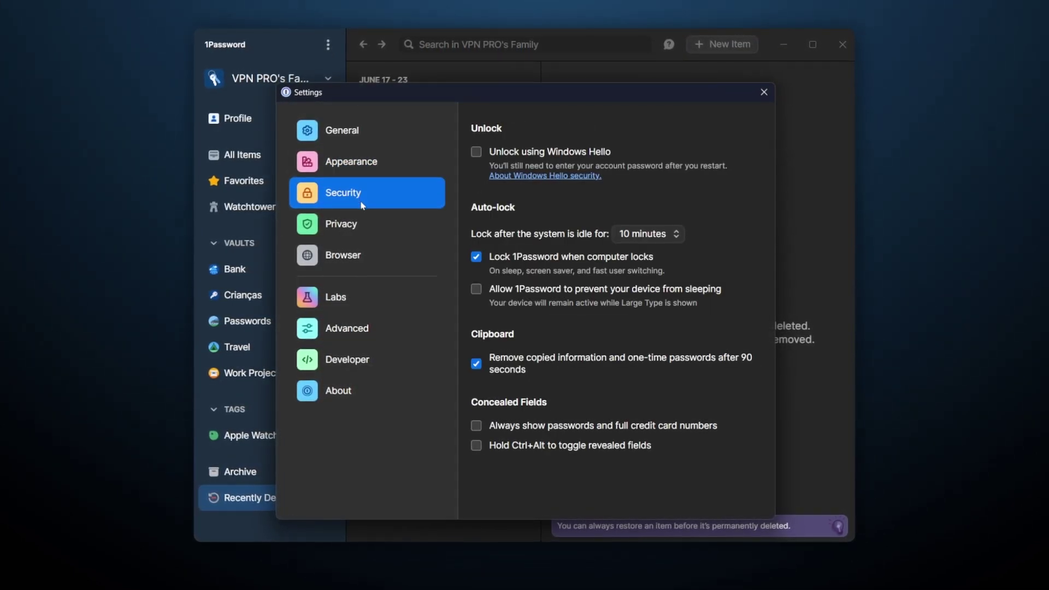
left_click(364, 226)
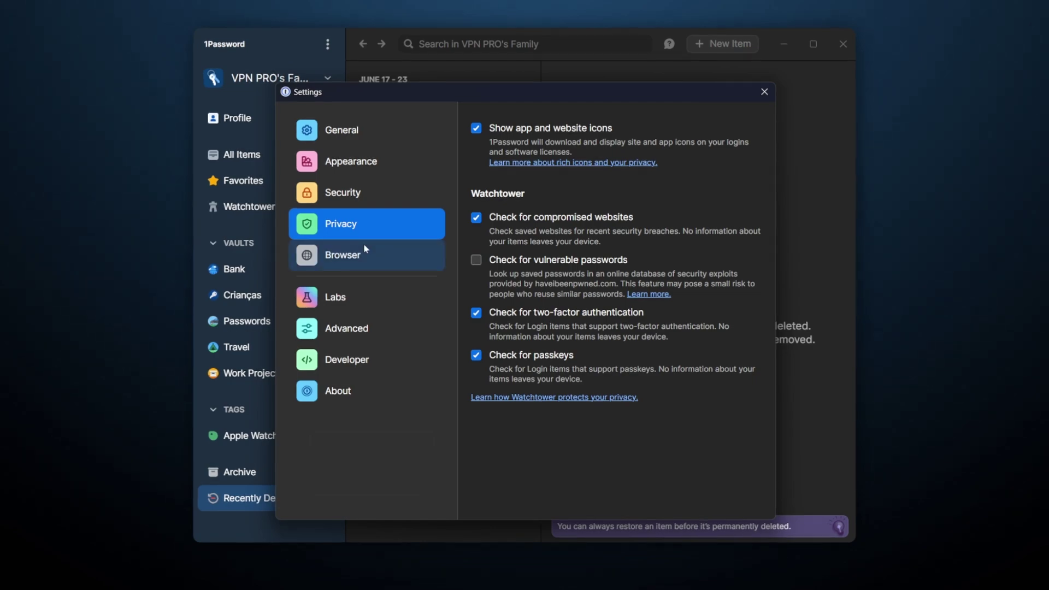